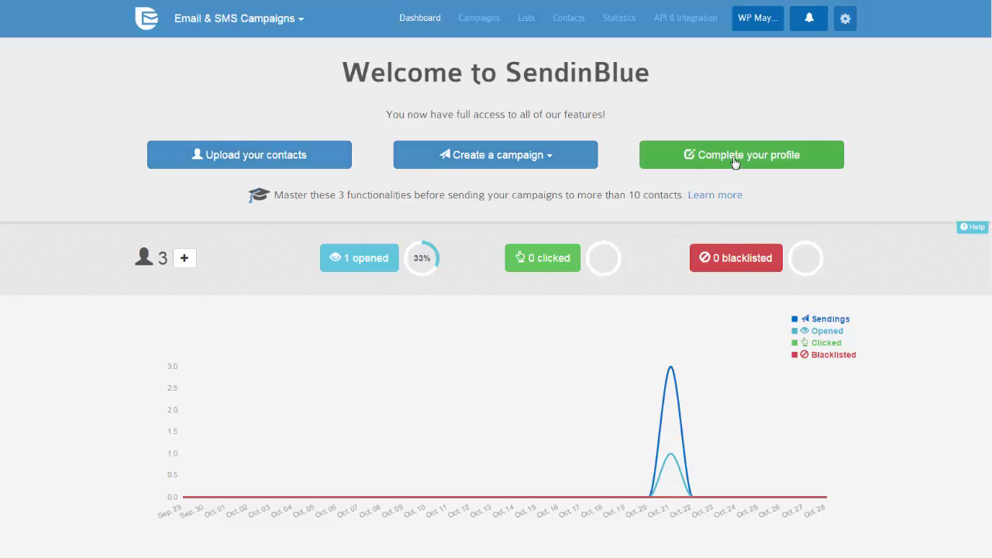
Check the contact upload options and open the account profile for completion.
click(305, 157)
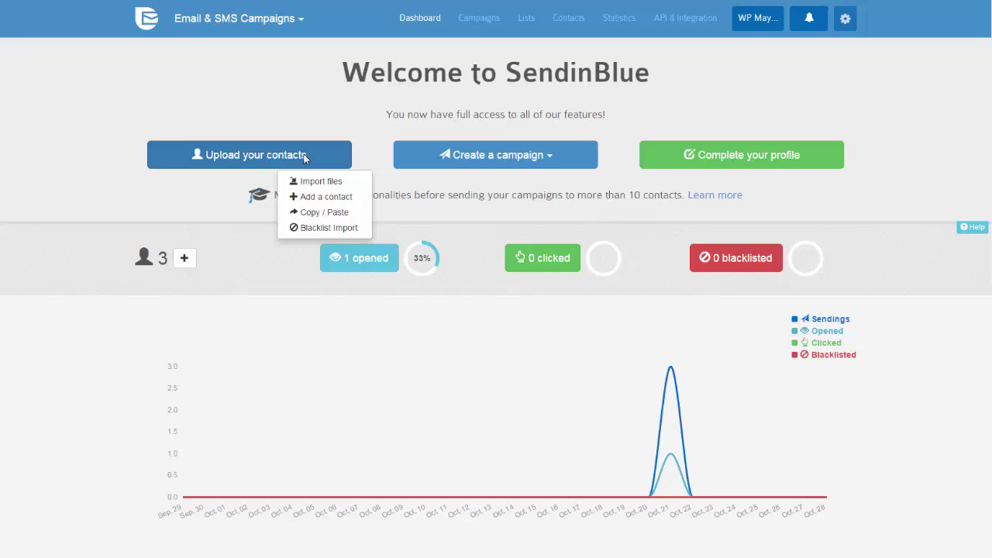
click(615, 190)
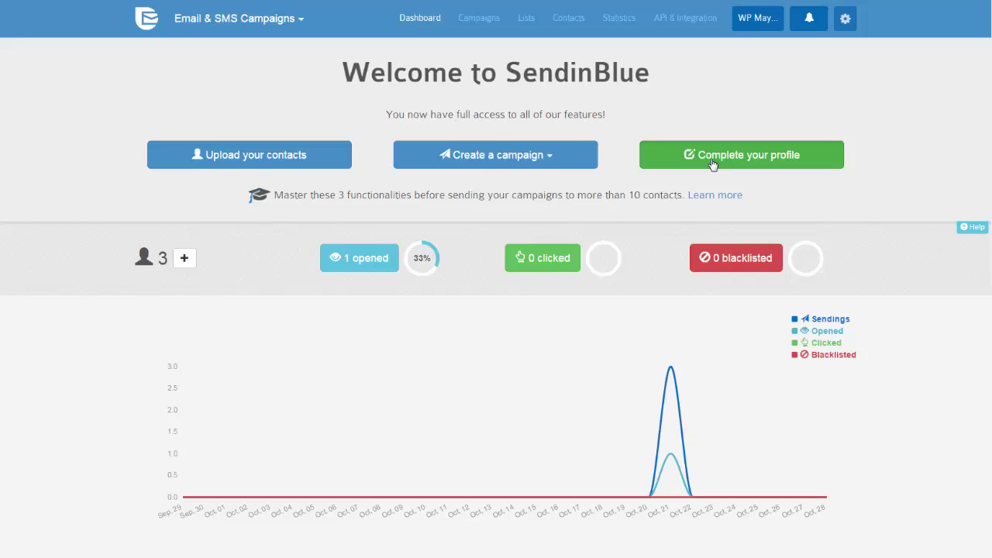
click(712, 163)
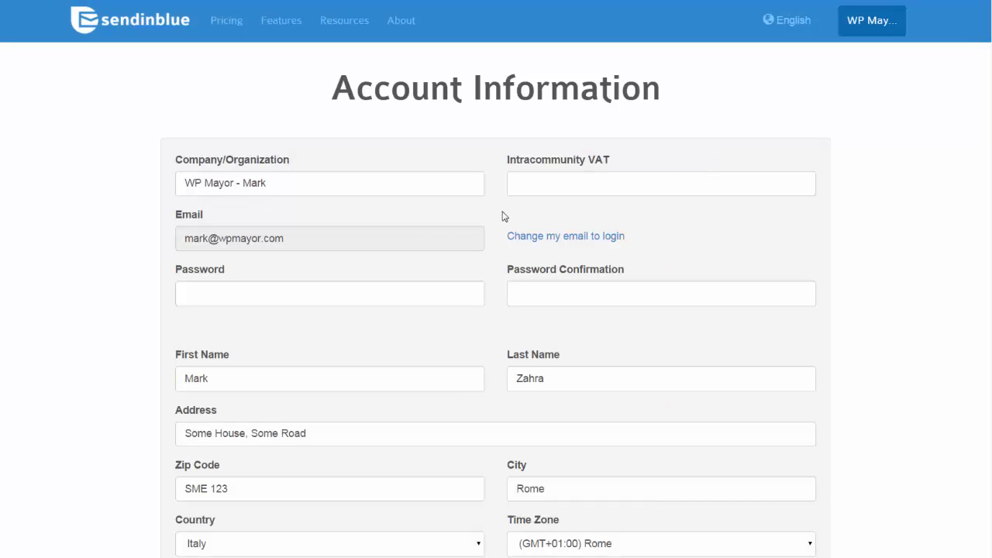
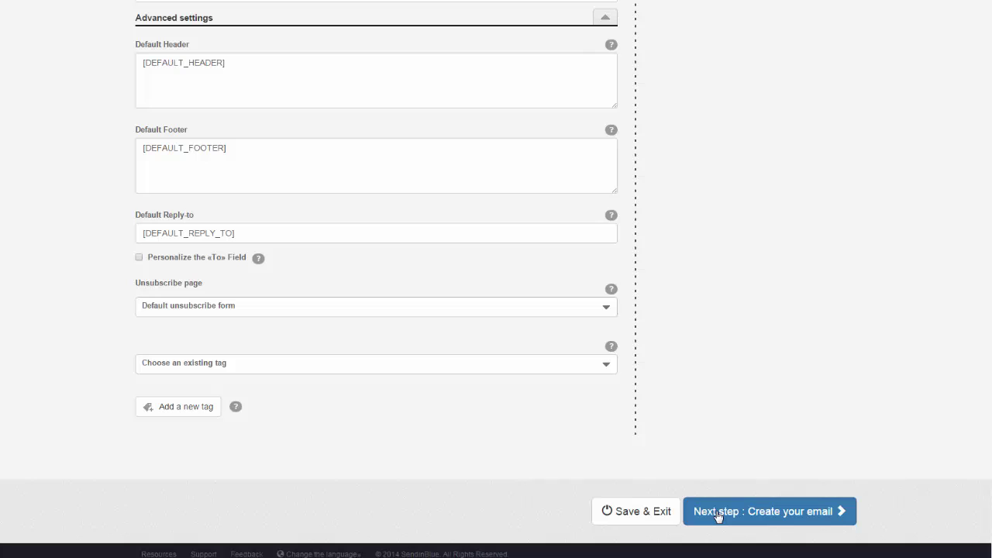
Advance the Test 1 campaign to its email creation stage and show the editing tools.
click(717, 513)
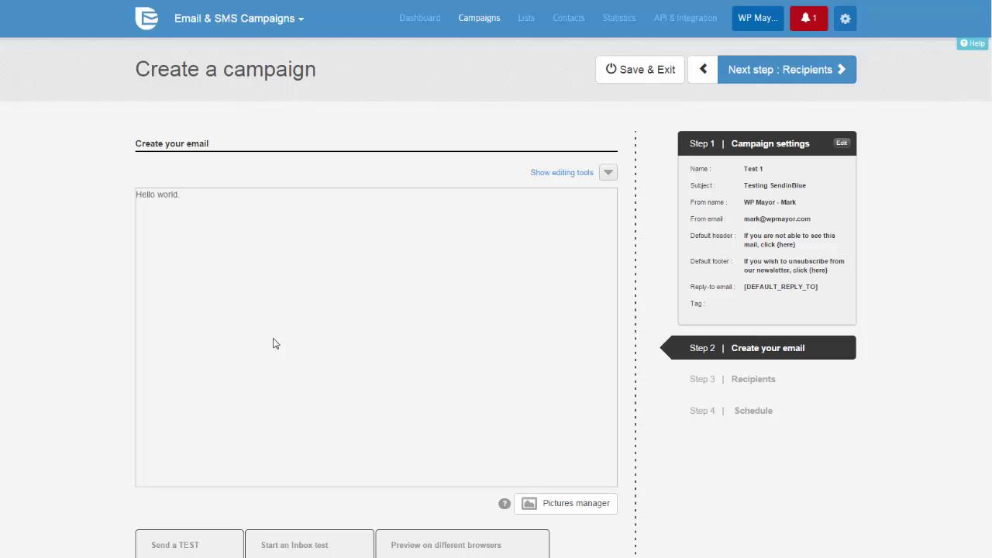
scroll(120, 335, down, 3)
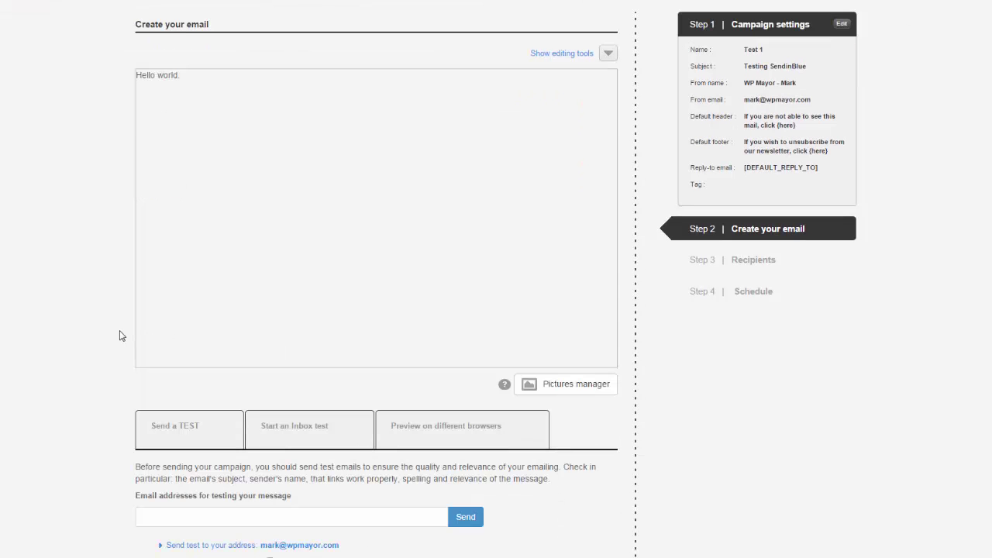
click(609, 55)
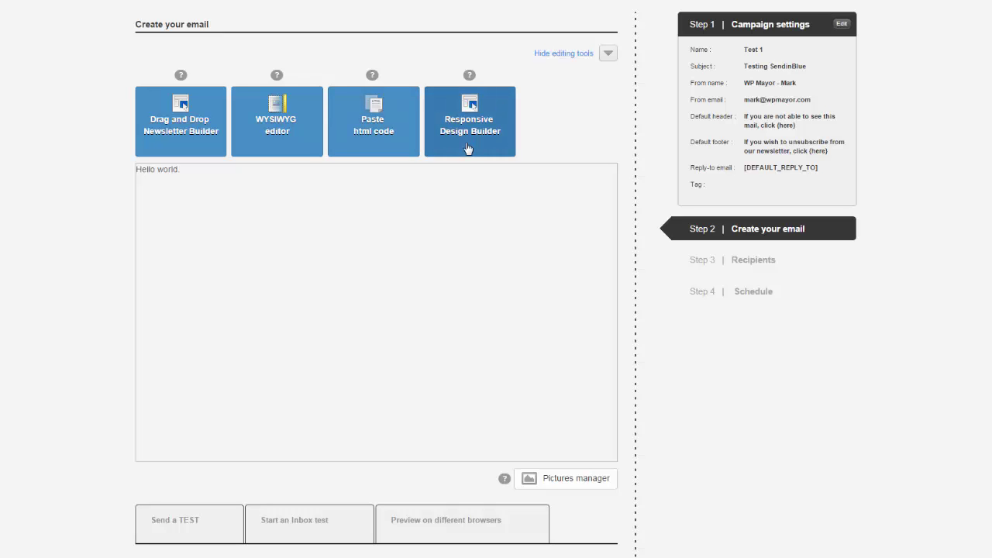
scroll(467, 148, down, 2)
scroll(643, 367, down, 1)
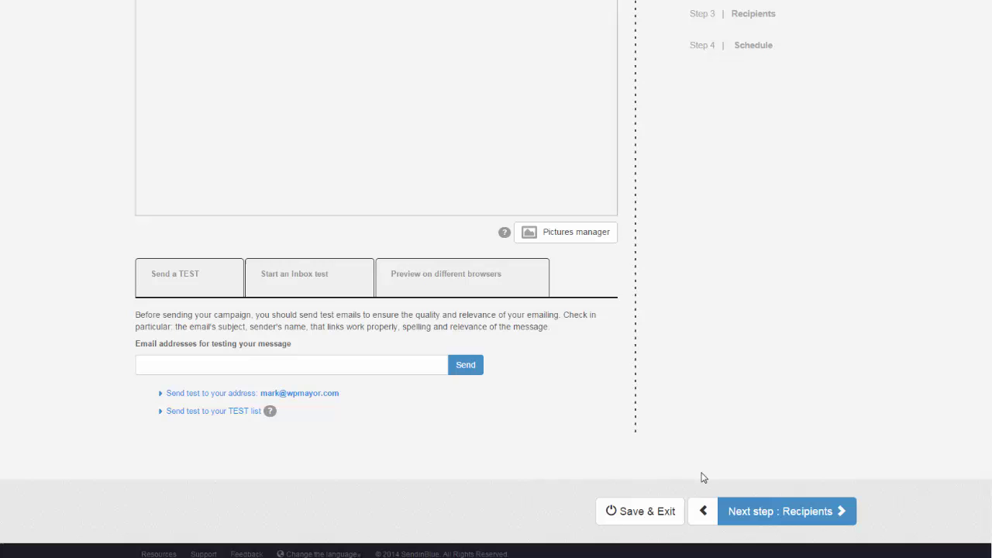
Advance the campaign to recipients, keep List 1 selected, and continue to scheduling.
click(748, 506)
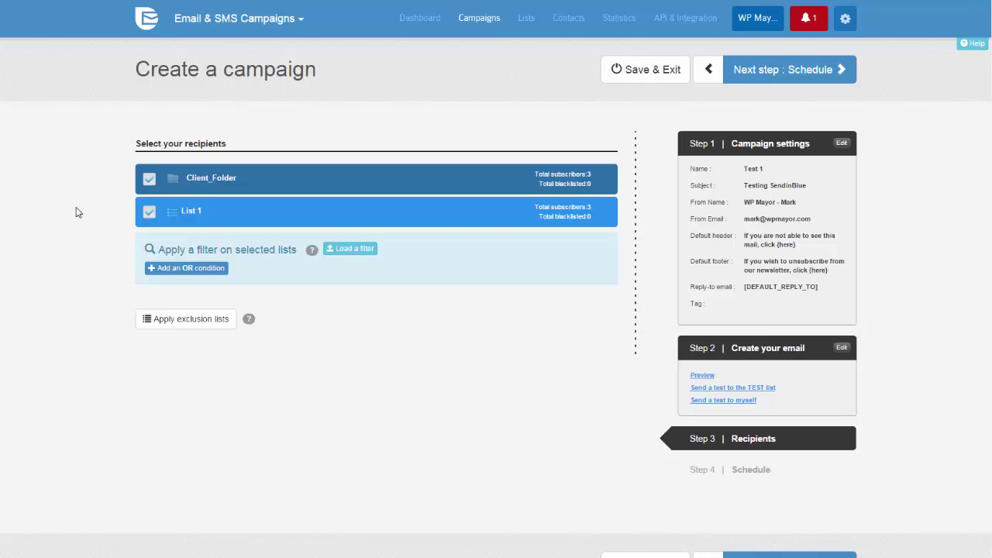
scroll(85, 214, down, 1)
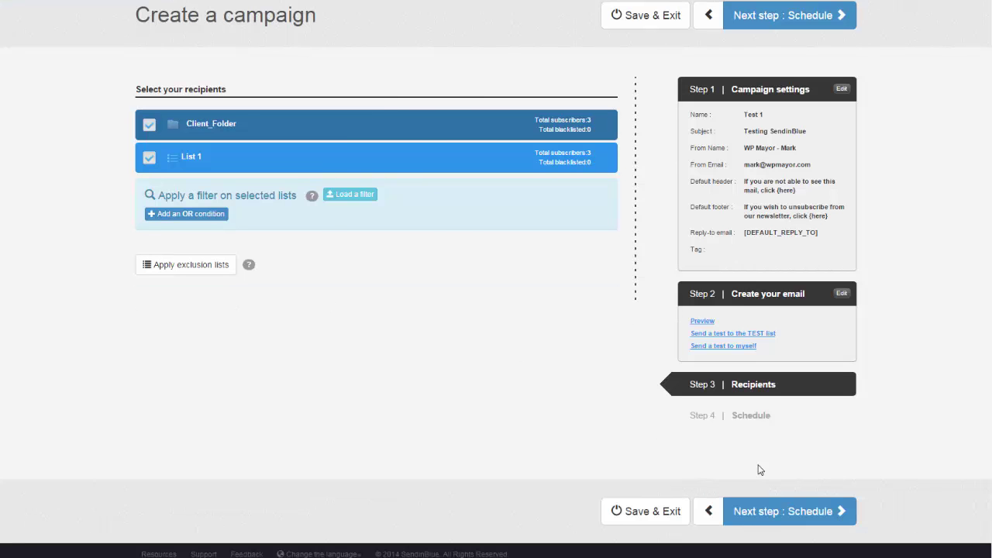
click(779, 516)
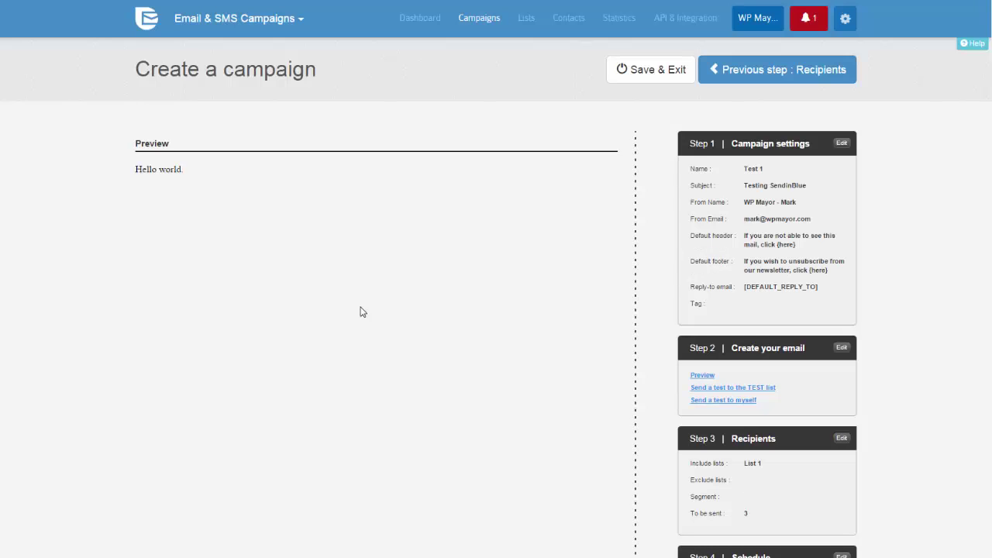
Review the campaign preview, summary and scheduling options, and save and exit the campaign.
scroll(360, 311, down, 3)
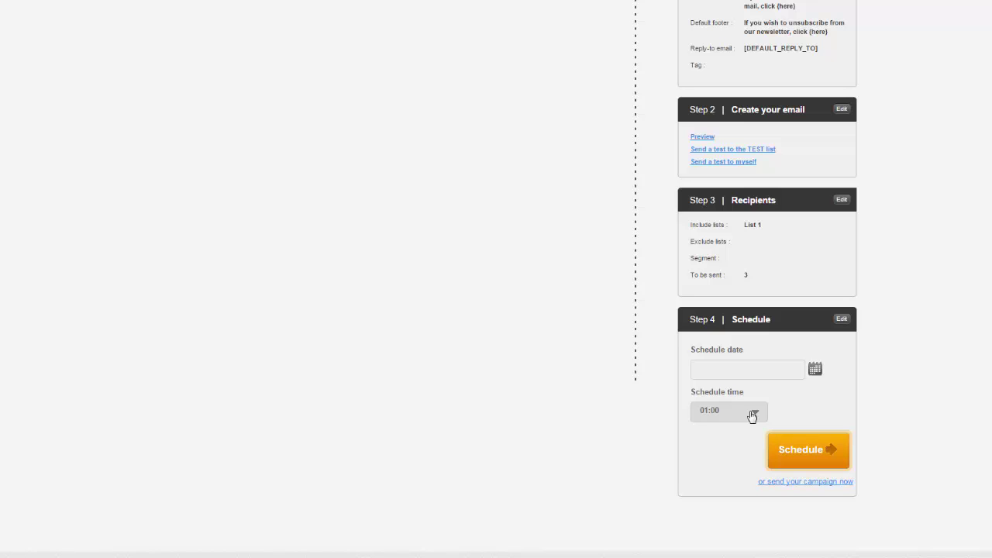
scroll(752, 416, up, 3)
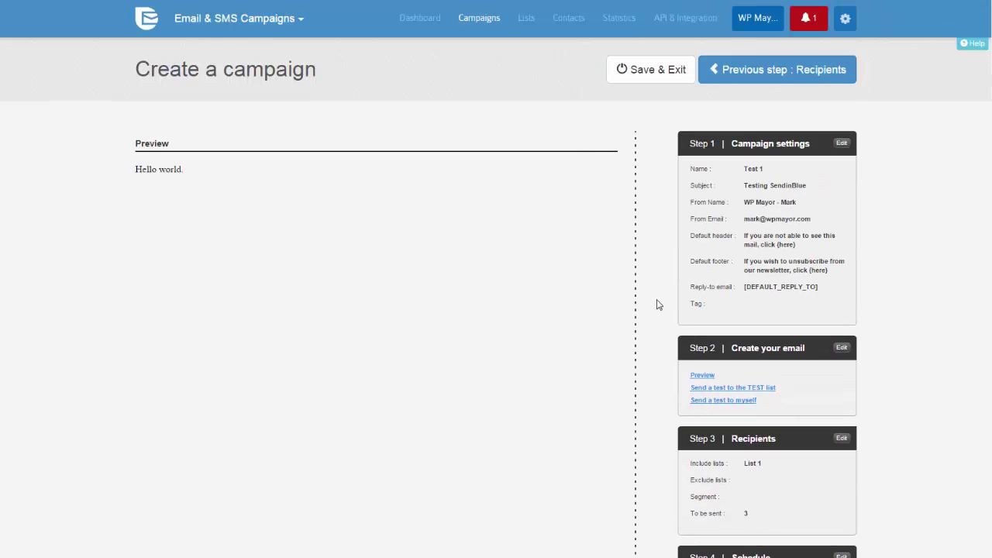
scroll(262, 393, down, 2)
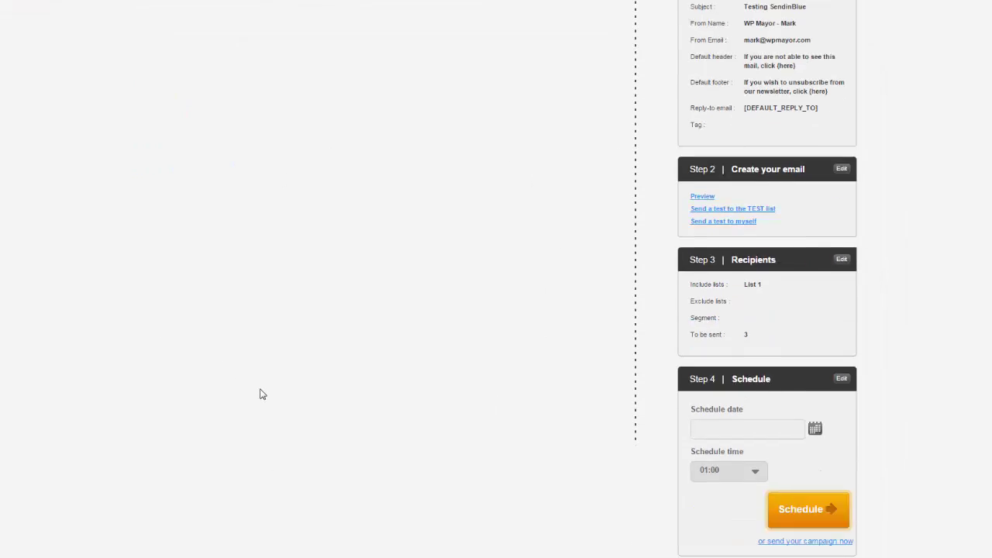
scroll(262, 393, down, 1)
scroll(262, 394, down, 1)
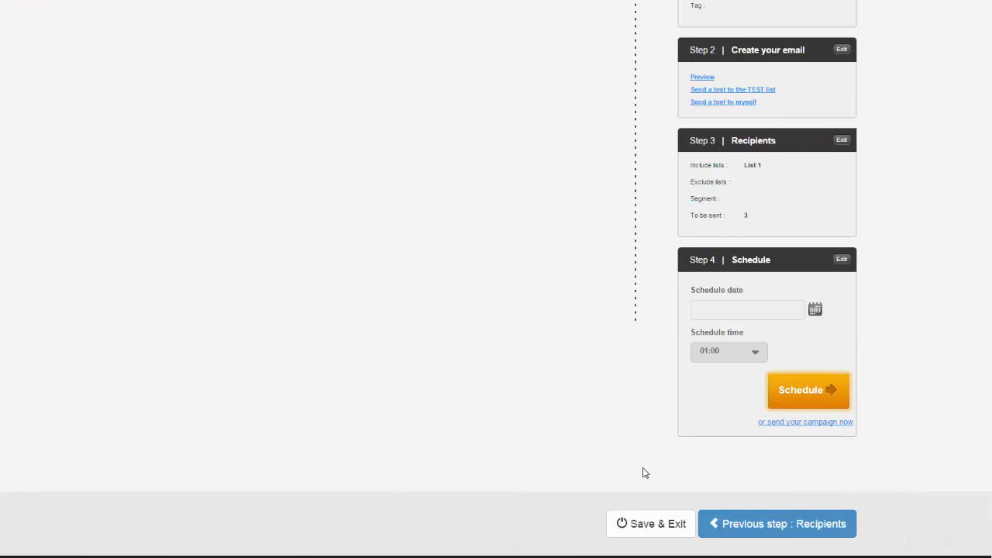
click(655, 525)
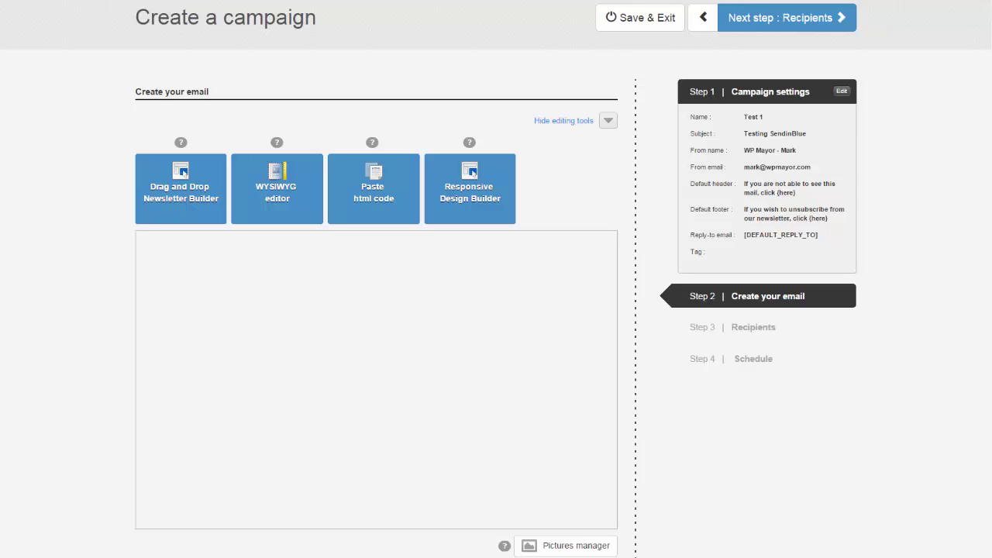
Open the Drag and Drop Newsletter Builder and insert an Image / Text block above the existing text-image block.
click(186, 205)
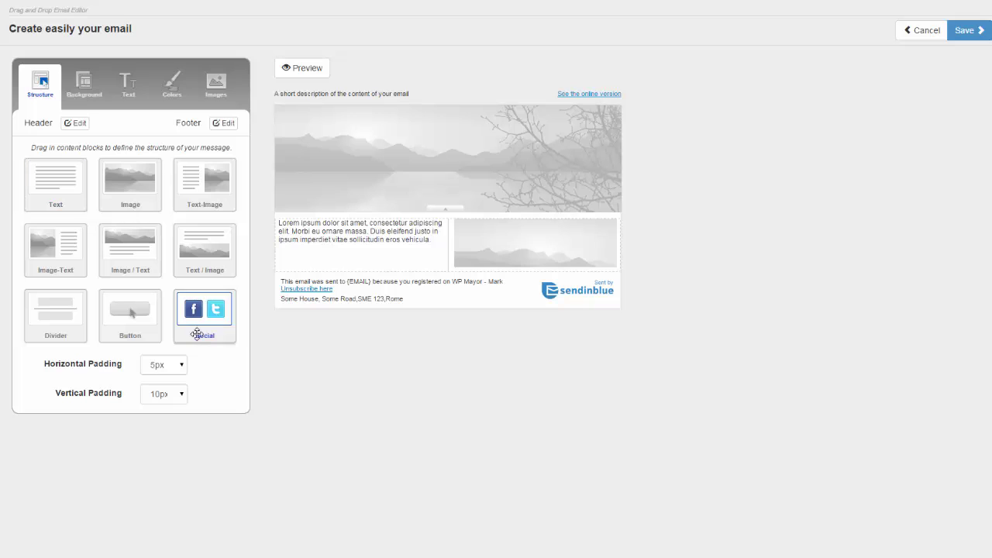
drag(149, 261, 390, 240)
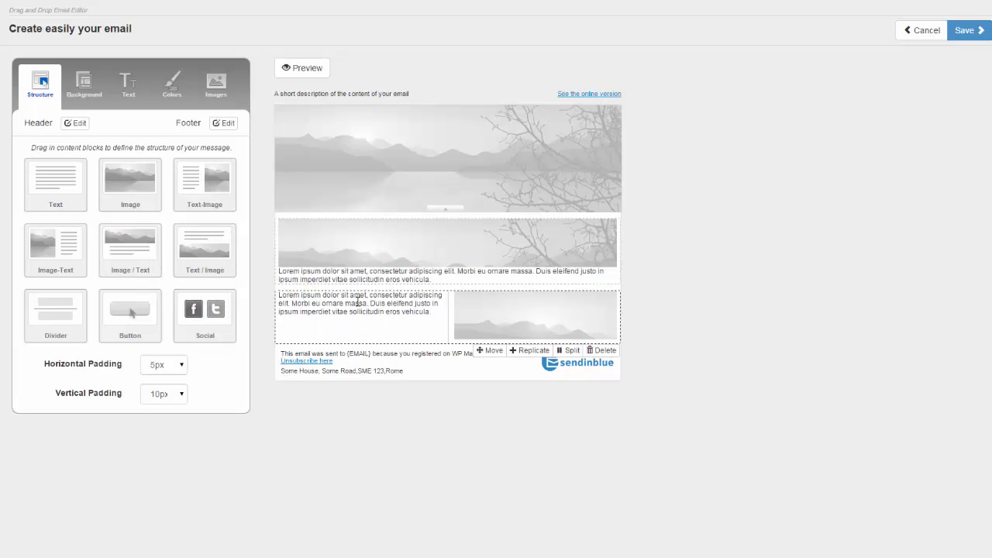
Examine the email builder's background, text, color and image settings, and return to the structure blocks.
click(94, 92)
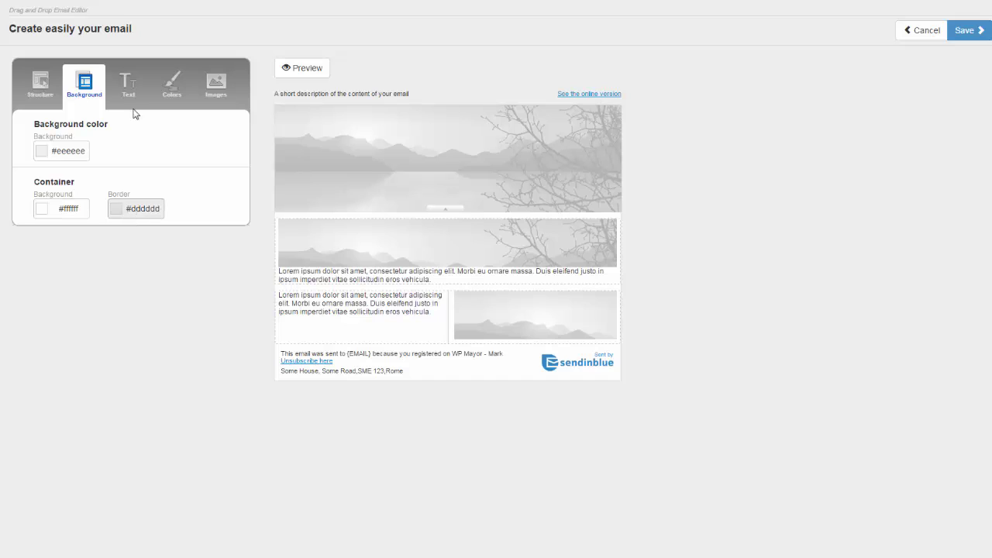
click(130, 97)
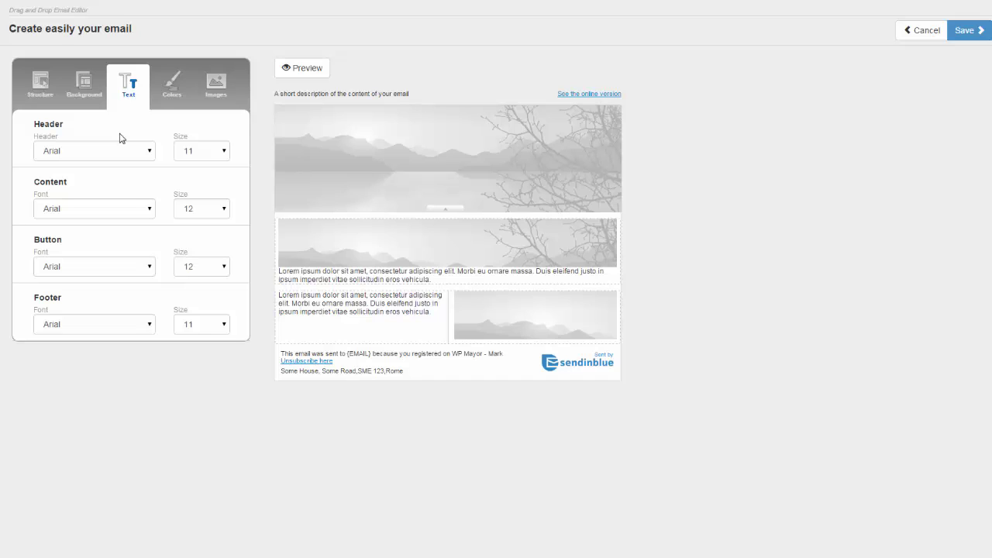
click(166, 90)
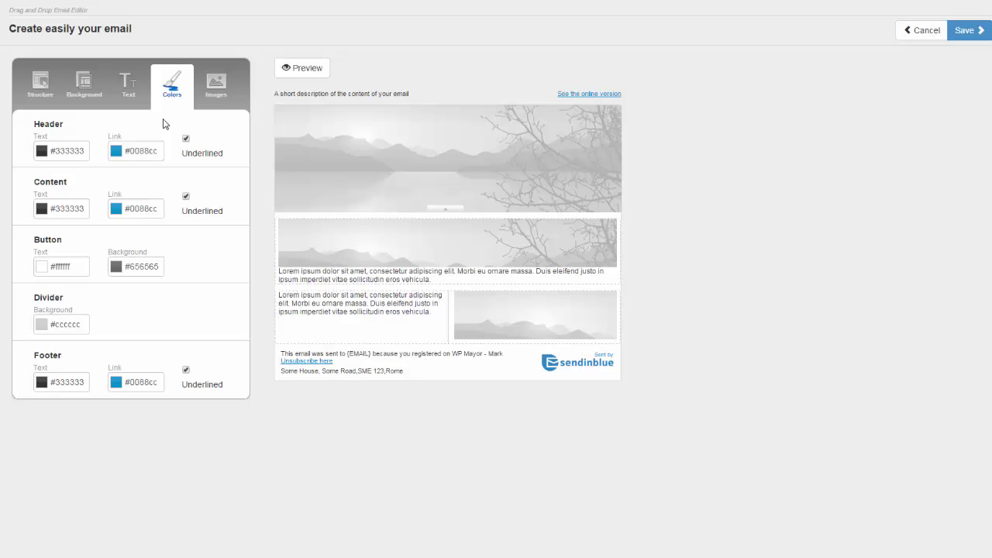
click(221, 91)
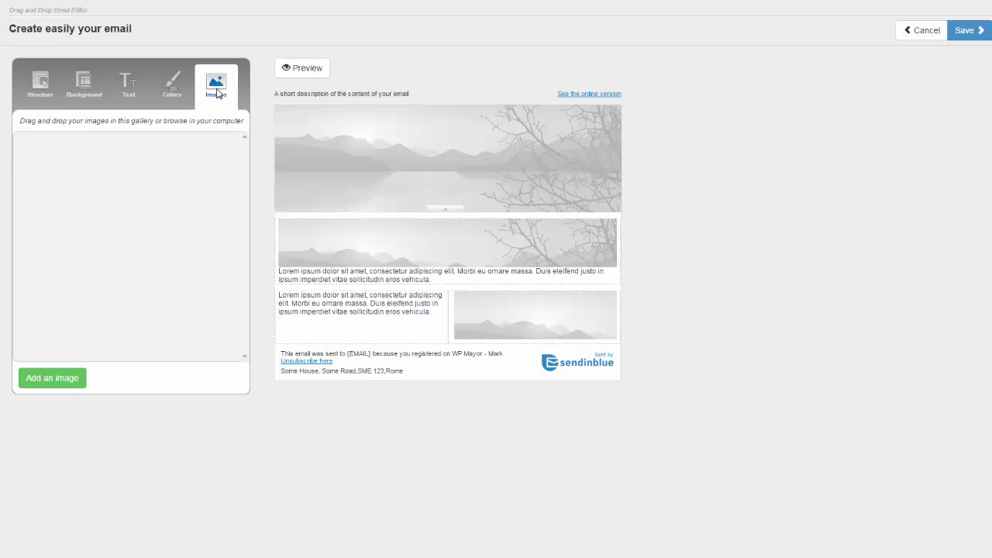
click(47, 93)
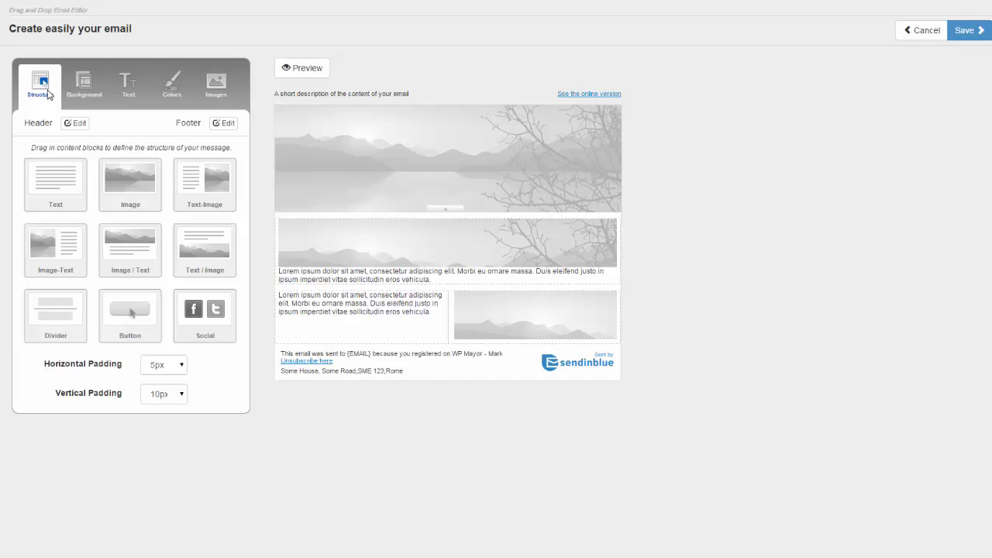
Add a Text block and a Social block to the email layout.
drag(64, 195, 373, 240)
drag(208, 310, 470, 269)
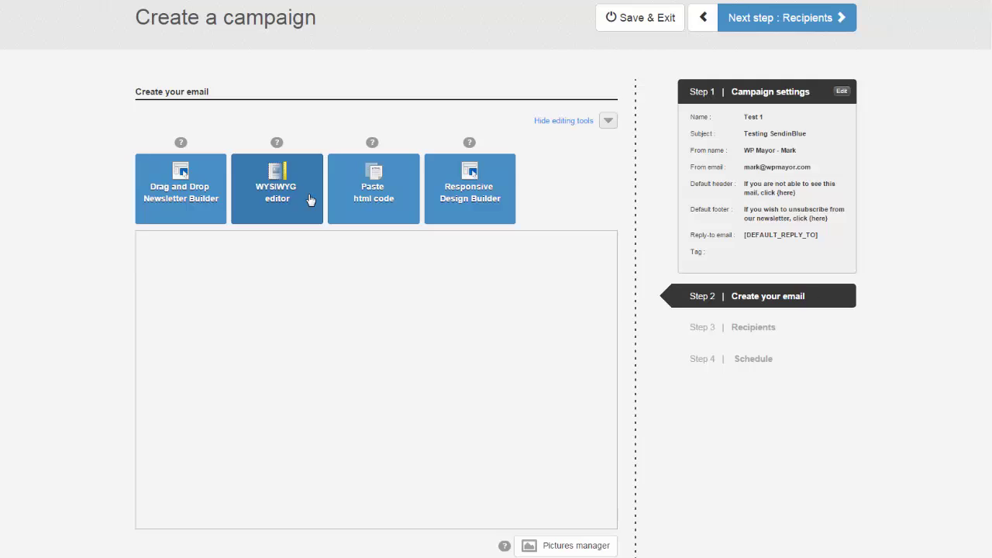
Look at the empty WYSIWYG editor and the HTML code pasting dialog, closing each without saving.
click(311, 199)
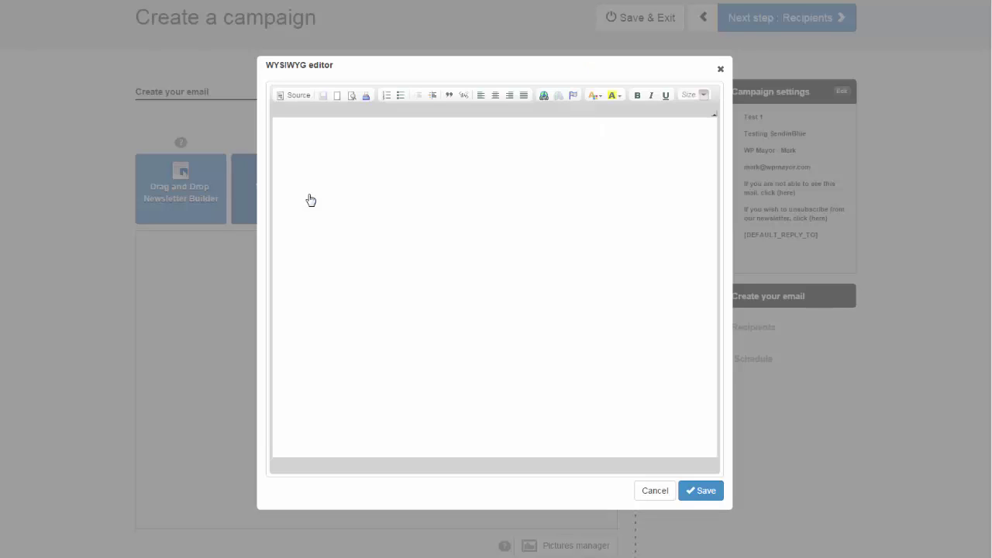
click(720, 69)
click(354, 247)
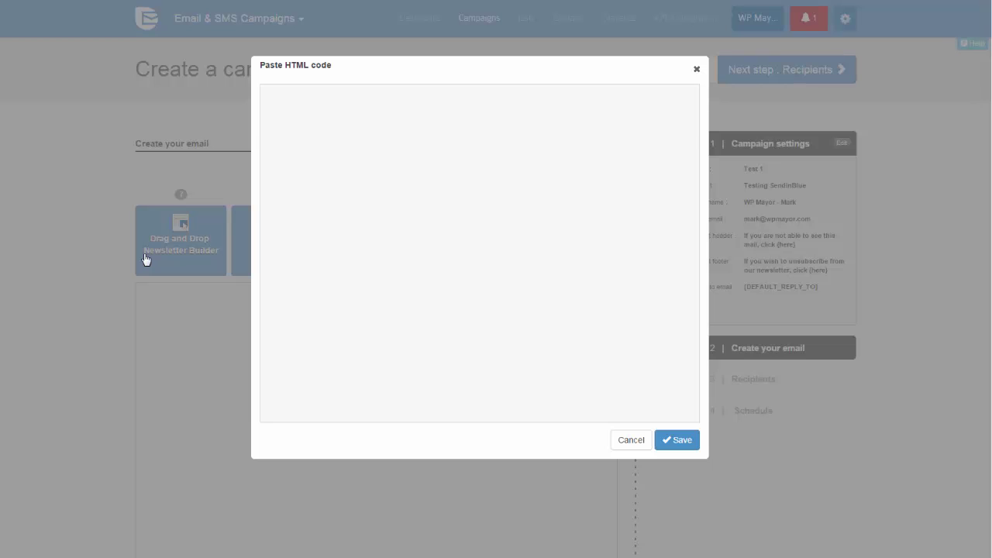
click(696, 70)
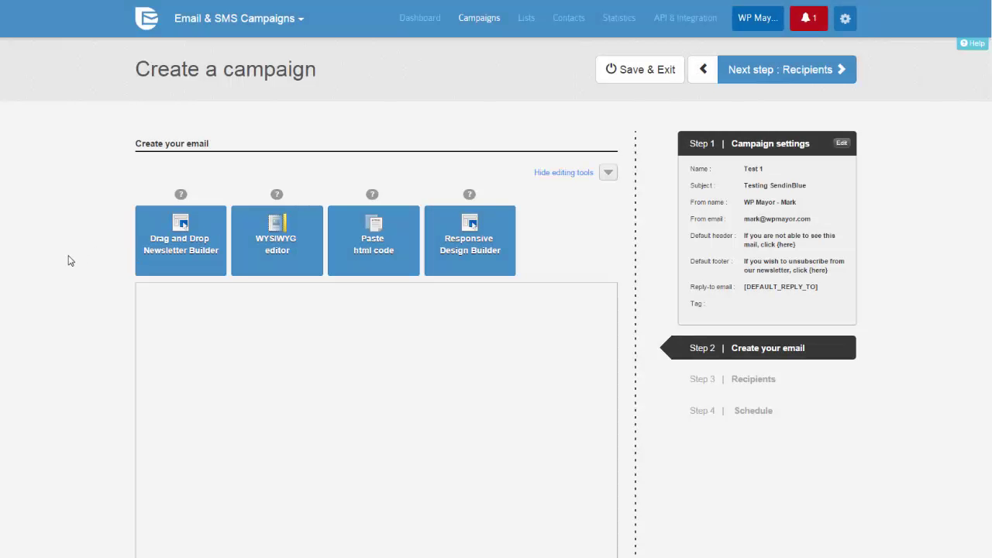
Open the Responsive Design Builder and look through its layout and elements.
click(481, 262)
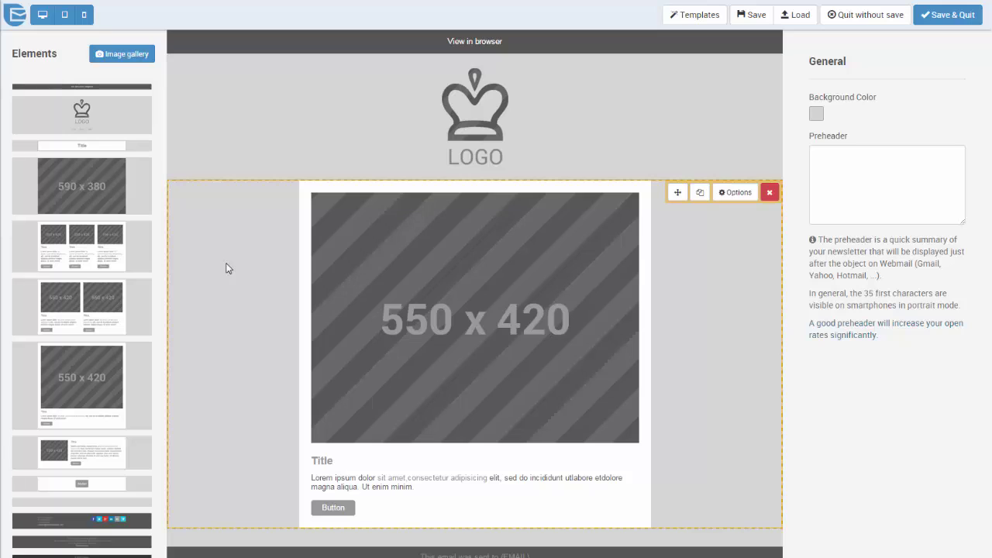
scroll(226, 268, down, 3)
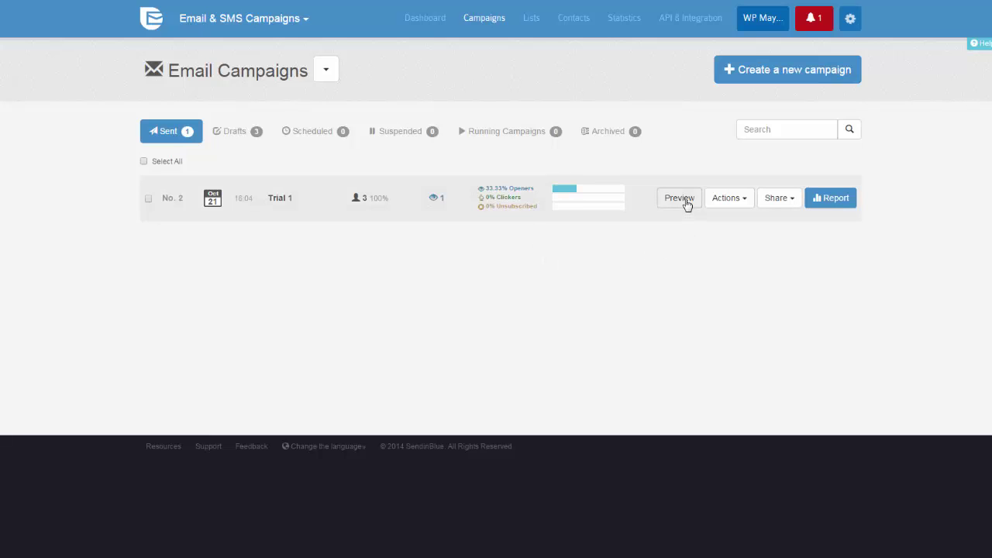
Look at the available actions and sharing options for the sent campaign Trial 1.
click(745, 201)
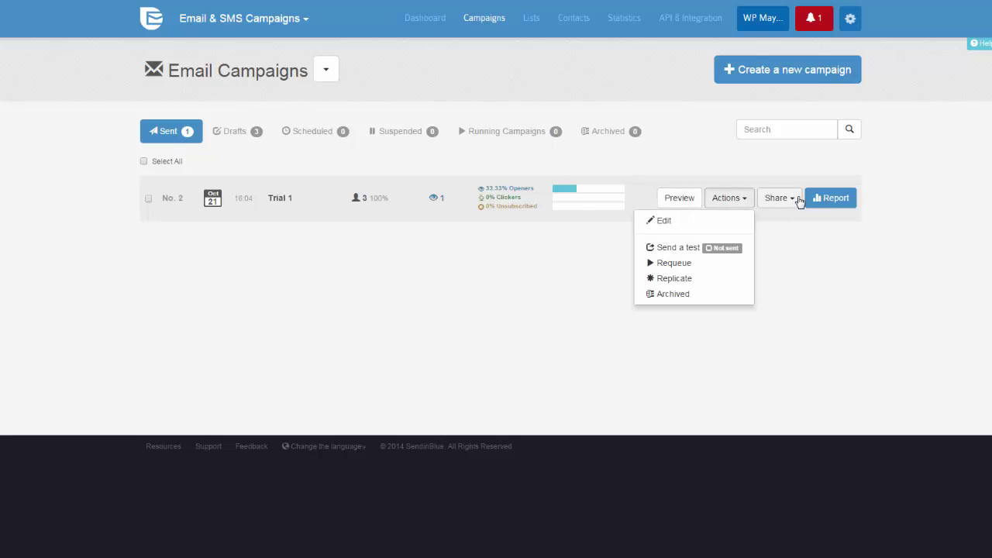
click(800, 199)
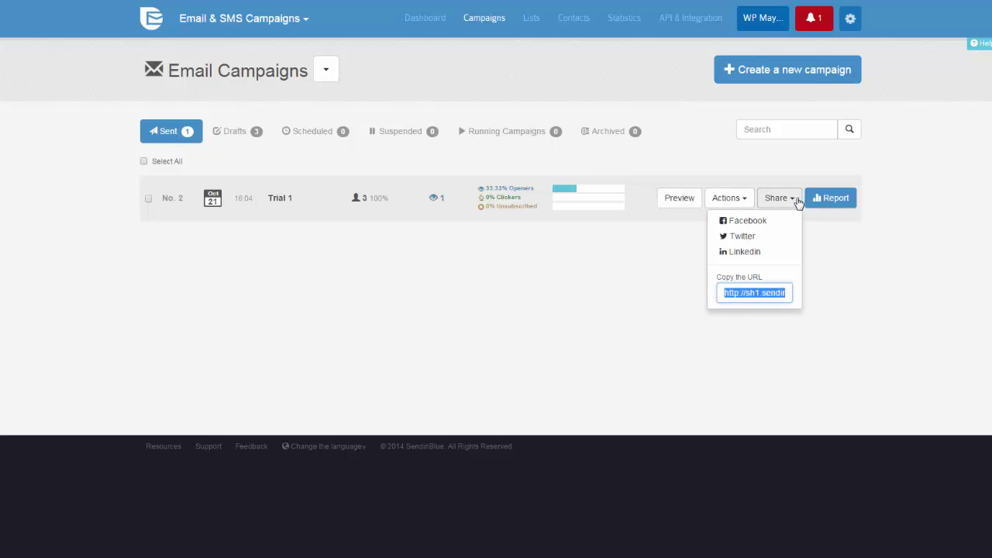
click(798, 202)
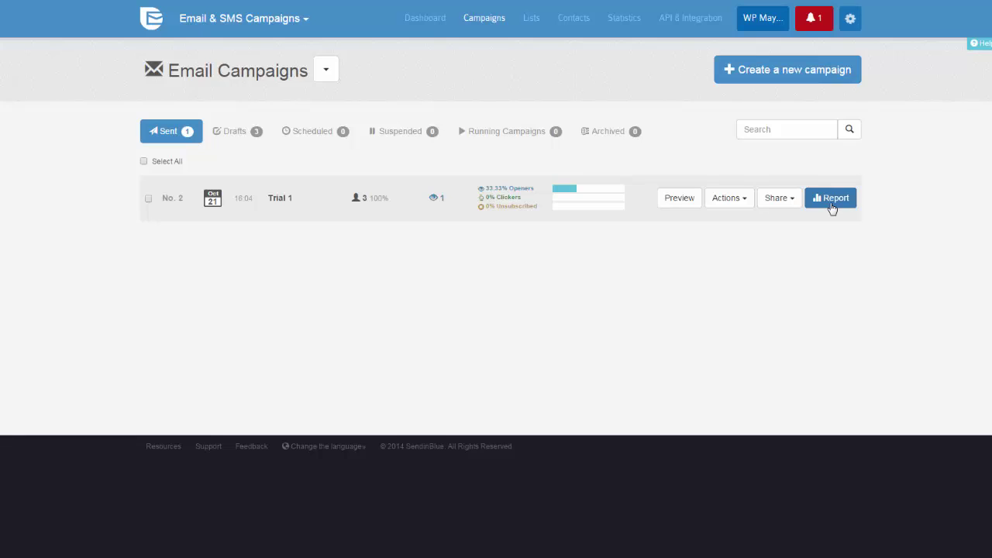
Open the report of the Trial 1 campaign and examine its statistics by list and domain.
click(832, 200)
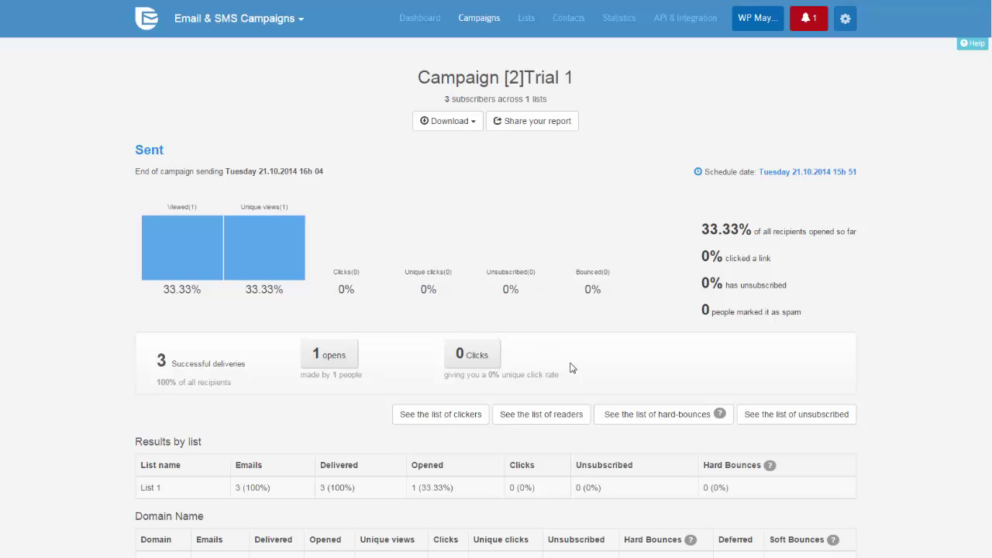
scroll(76, 428, down, 2)
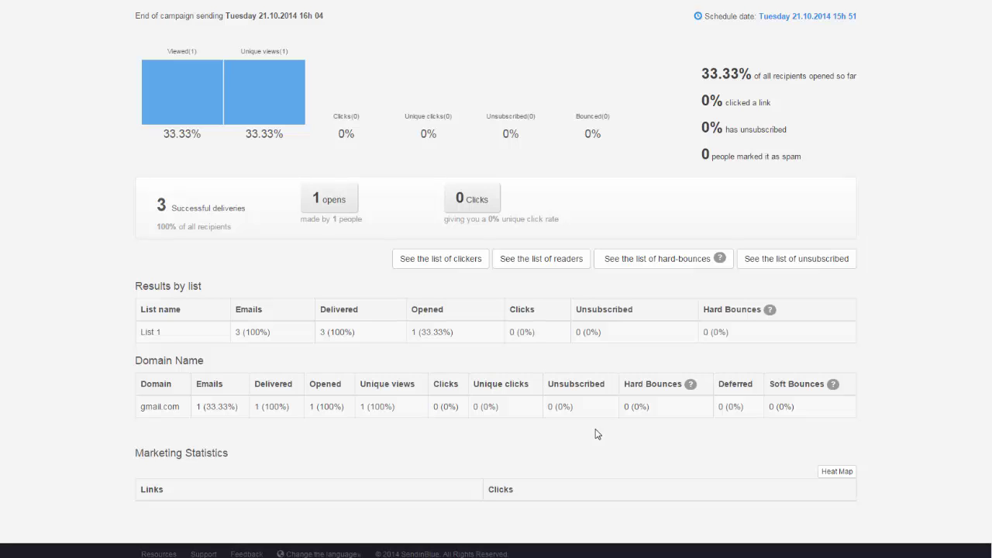
scroll(597, 434, up, 3)
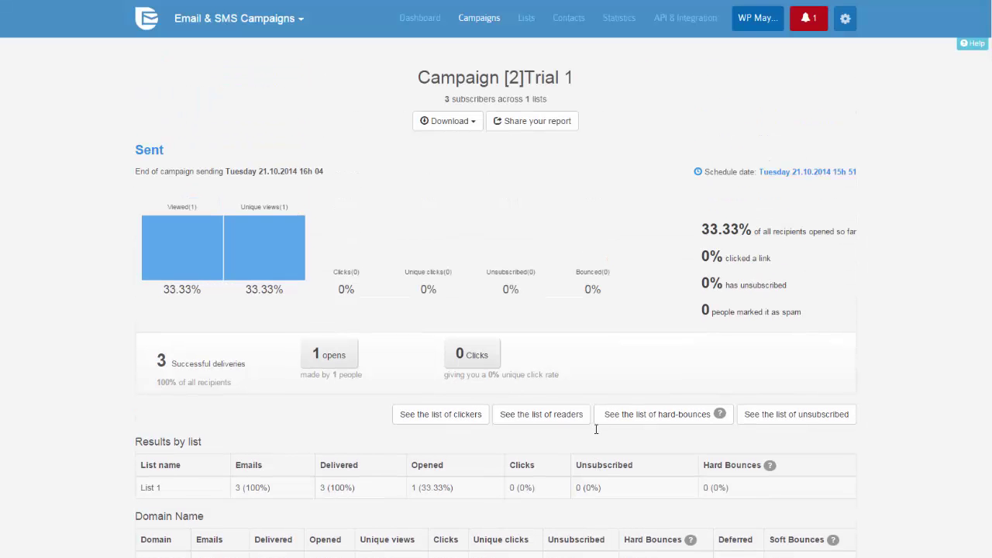
Show the overall statistics from 20-10-2014 to 28-10-2014 and examine the open, click and unsubscription rates.
click(629, 25)
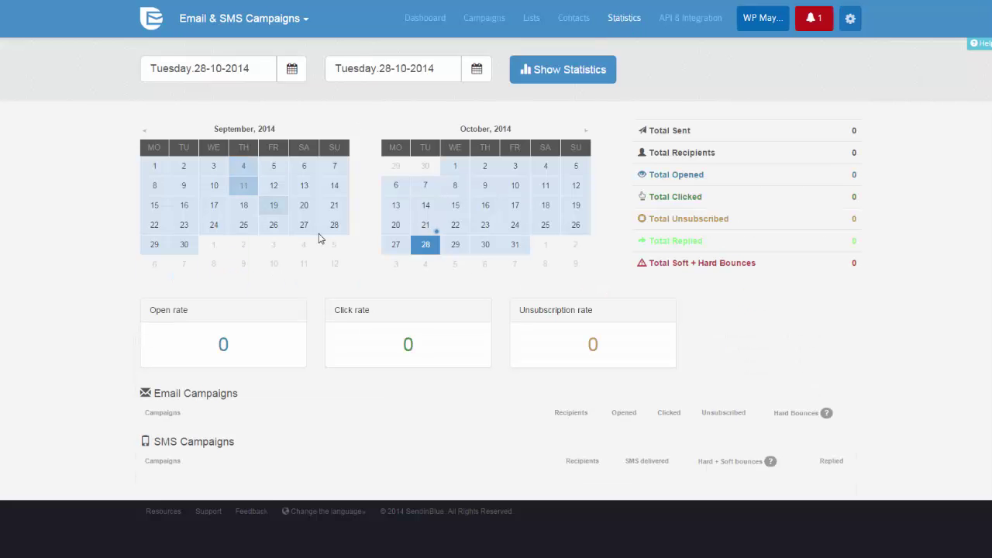
click(397, 225)
click(416, 245)
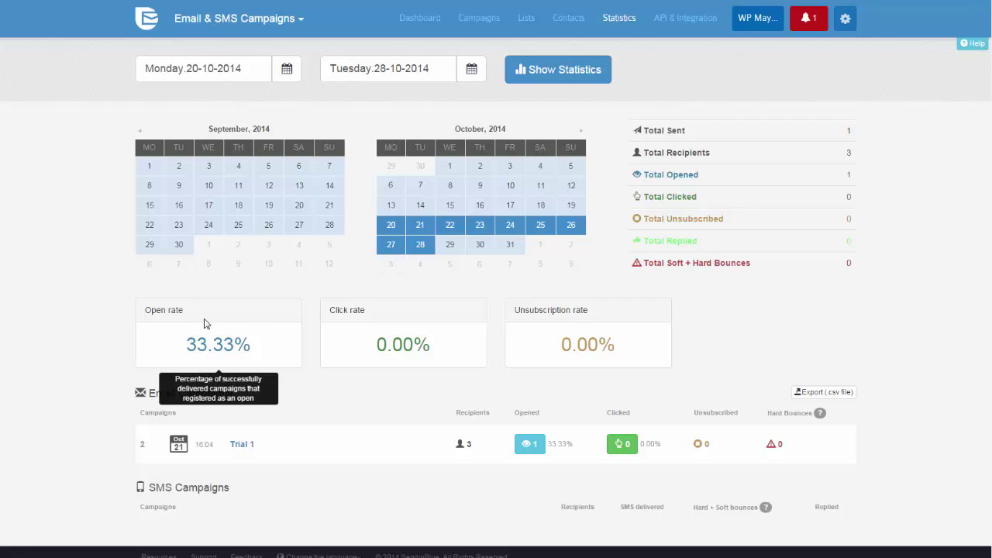
mouse_move(549, 314)
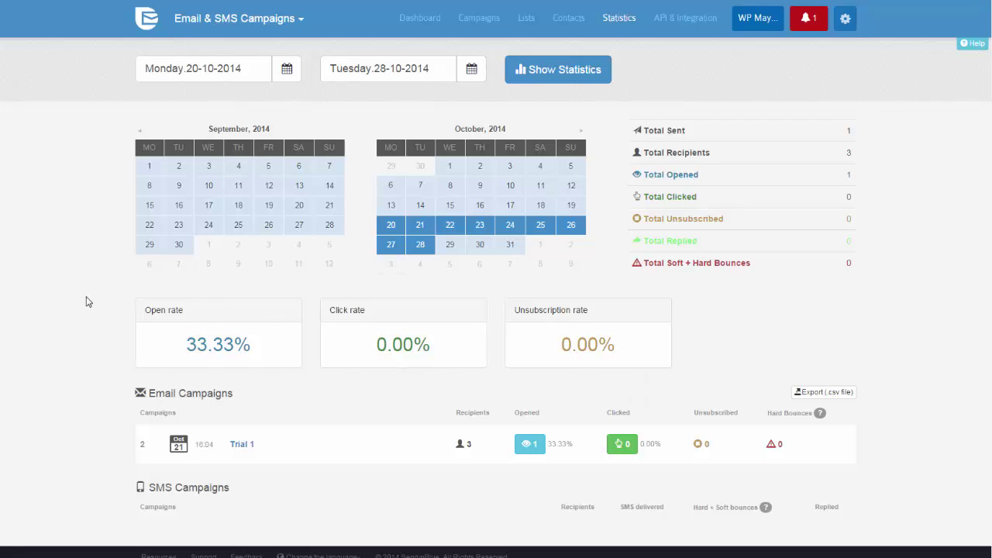
scroll(88, 301, down, 1)
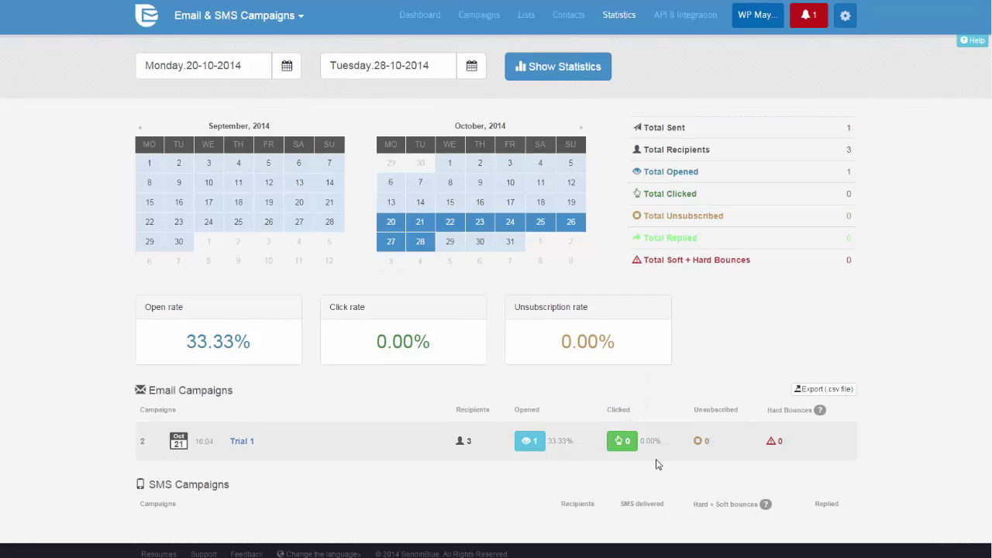
mouse_move(377, 341)
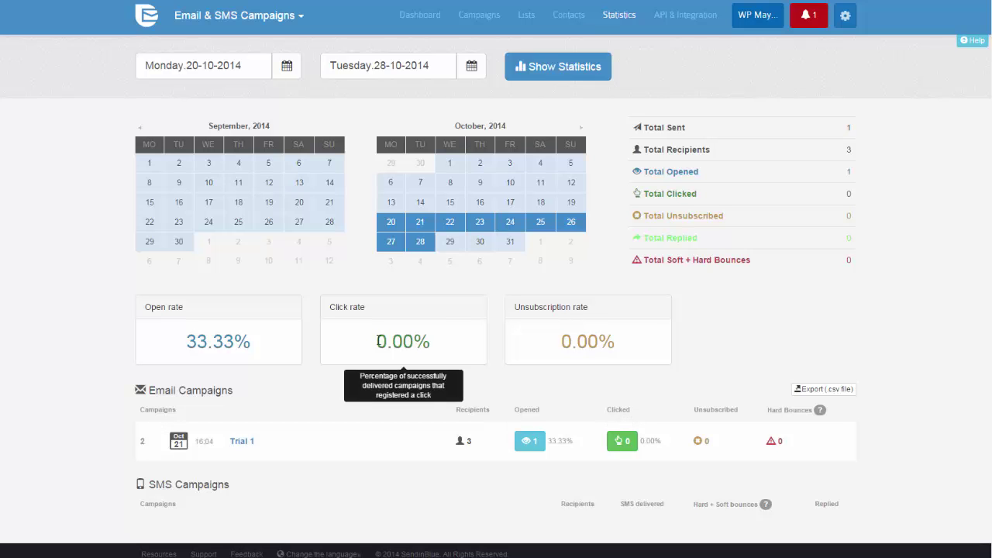
scroll(89, 334, up, 1)
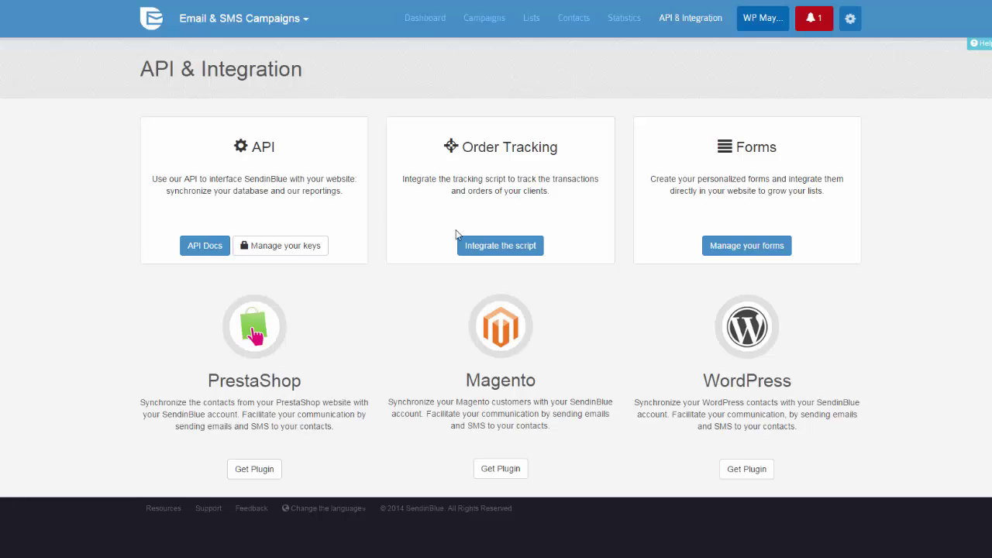
Read the order tracking script's integration instructions and code, and return to the API & Integration overview.
click(517, 255)
scroll(517, 258, down, 1)
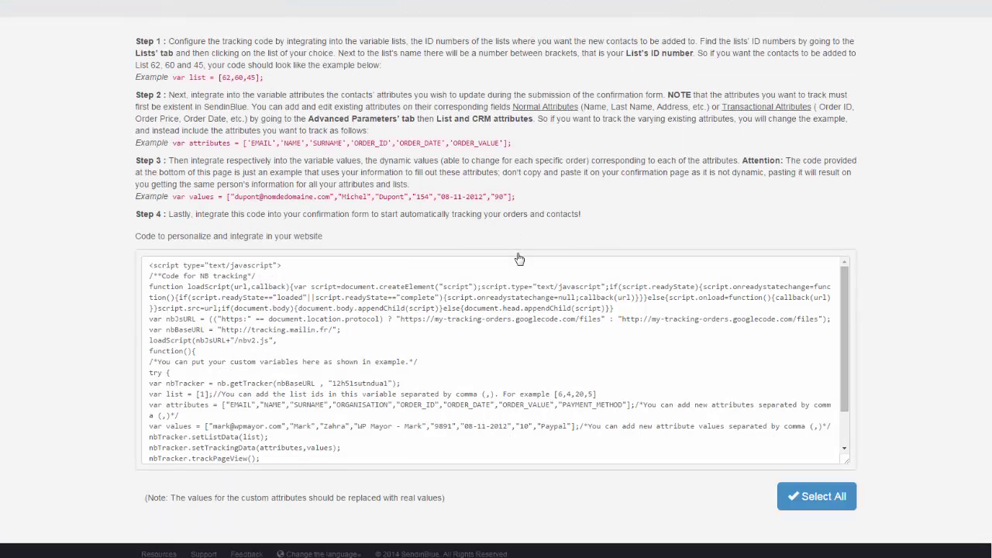
scroll(518, 257, up, 1)
key(alt+Left)
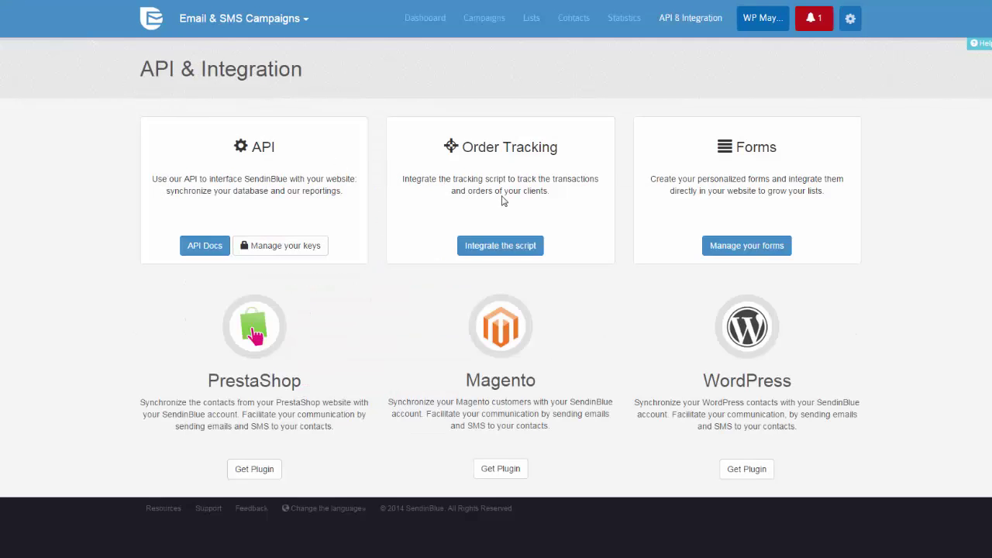
Open the forms management page and look through the editor for a new subscription form.
click(719, 246)
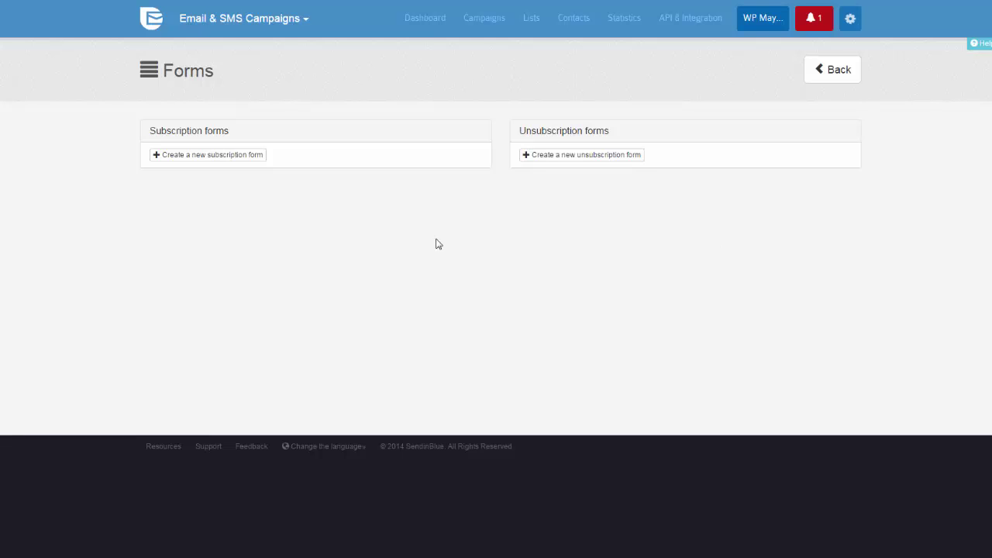
click(234, 165)
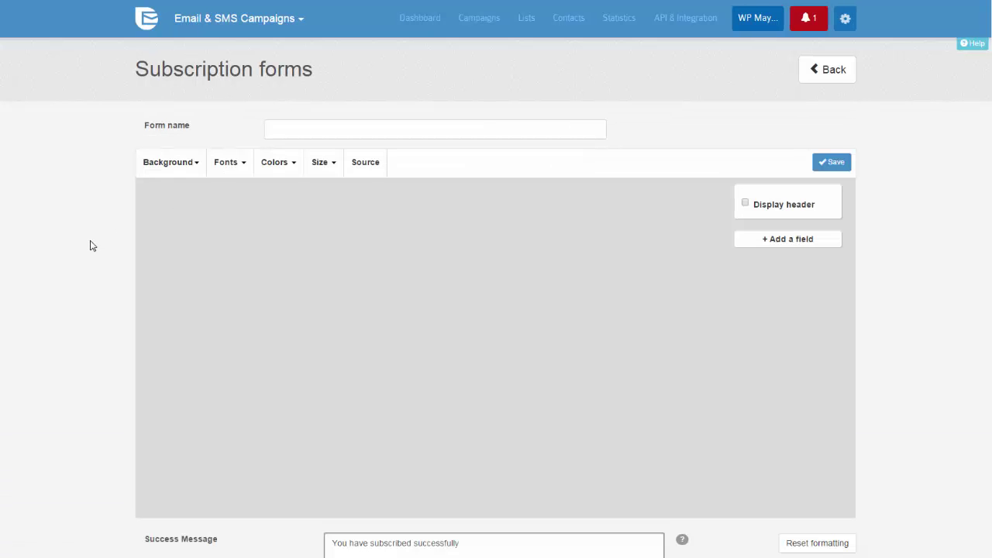
scroll(90, 246, down, 1)
scroll(90, 246, down, 2)
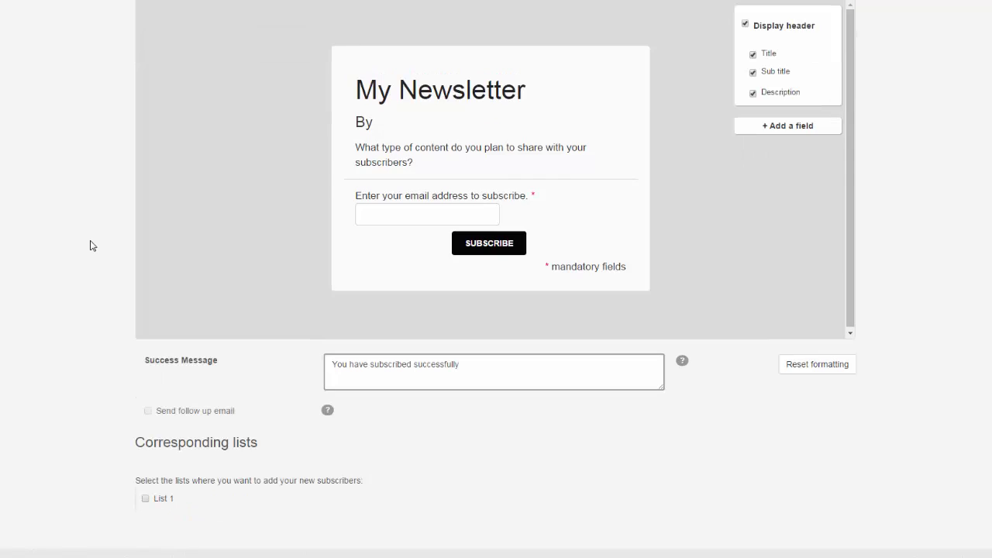
scroll(90, 246, up, 2)
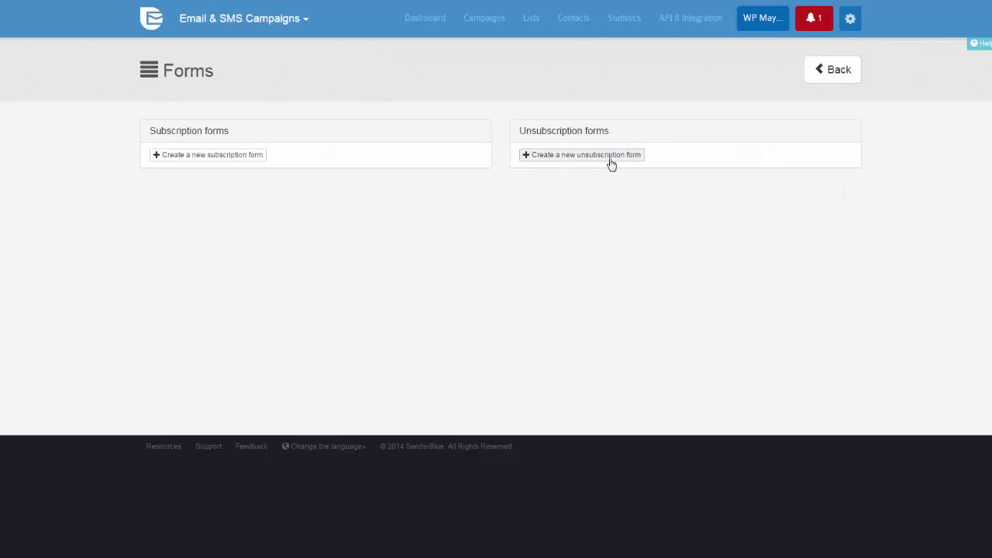
Look through the editor for a new unsubscription form.
click(612, 156)
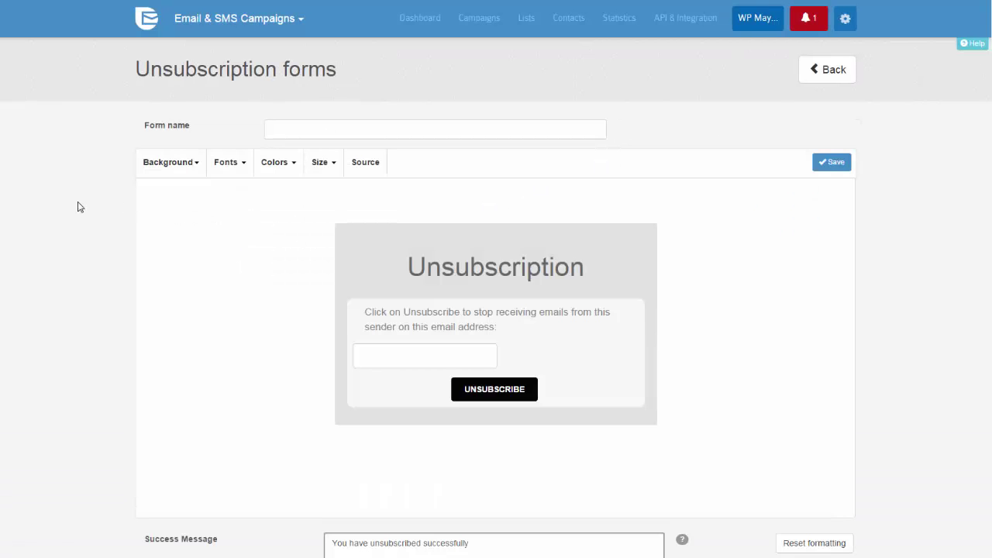
scroll(66, 209, down, 2)
scroll(66, 209, up, 2)
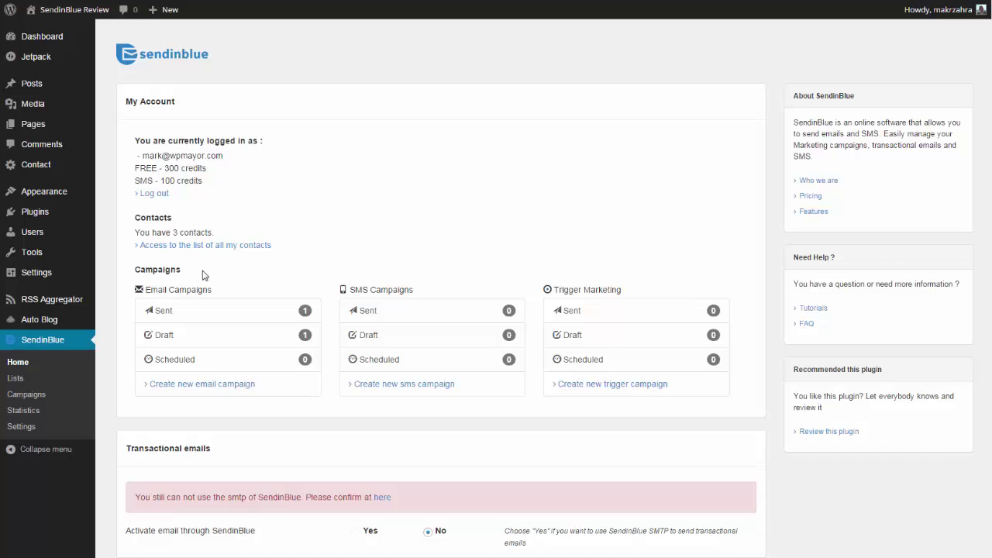
Open the SendinBlue plugin's settings in WordPress and look at the sign-up options and the attributes available for a new form field.
click(43, 428)
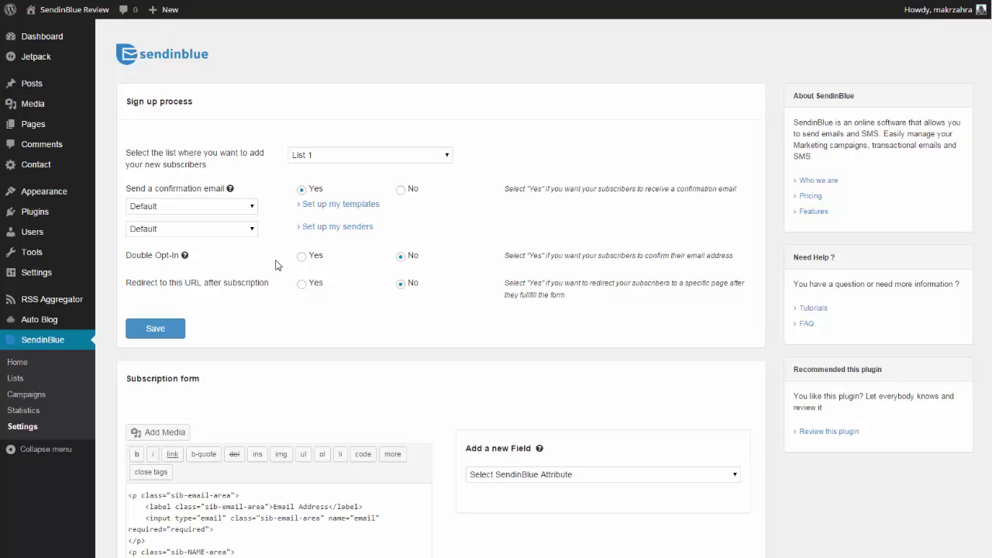
scroll(274, 348, down, 3)
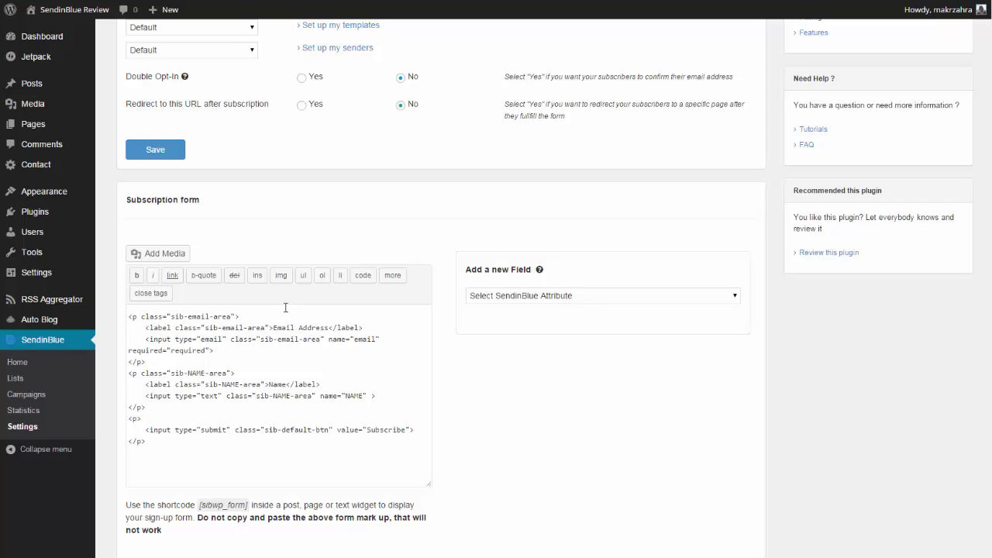
click(523, 297)
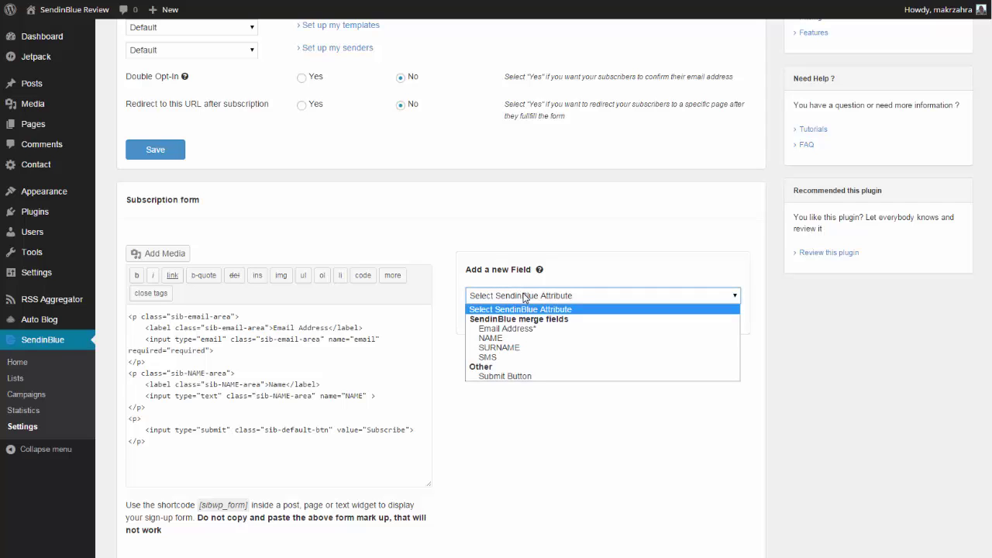
click(523, 296)
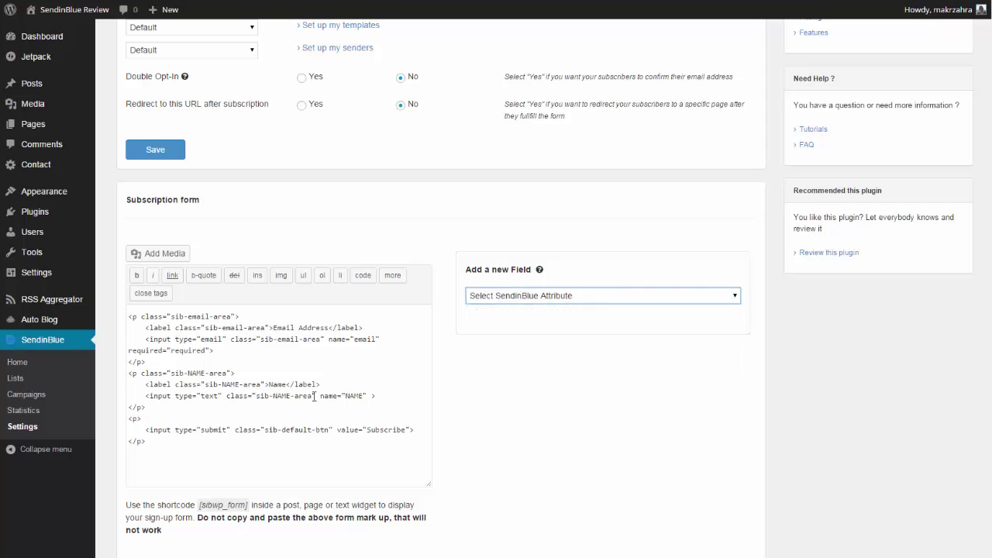
Examine the subscription form's shortcode instructions and the confirmation message settings.
scroll(225, 502, down, 1)
drag(248, 445, 208, 445)
click(248, 462)
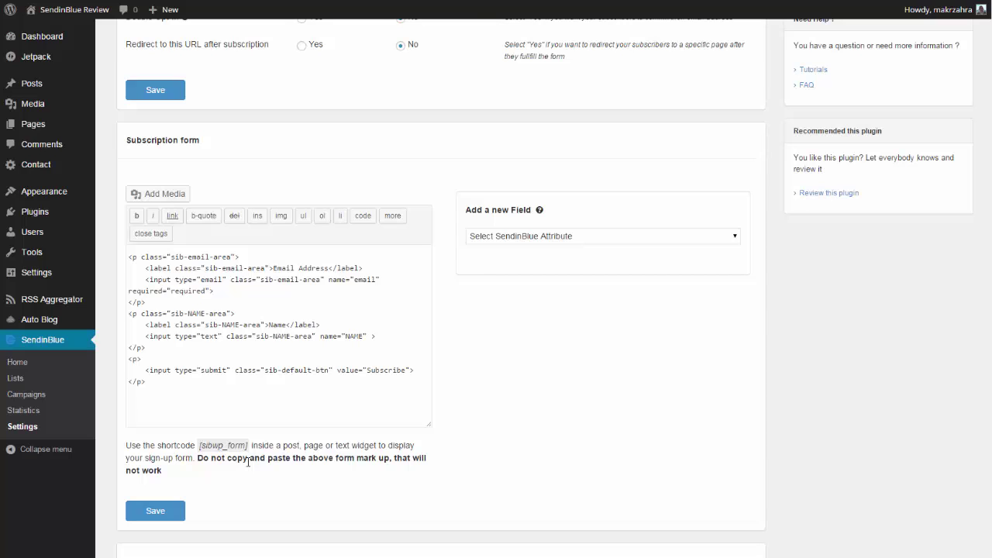
scroll(248, 462, down, 3)
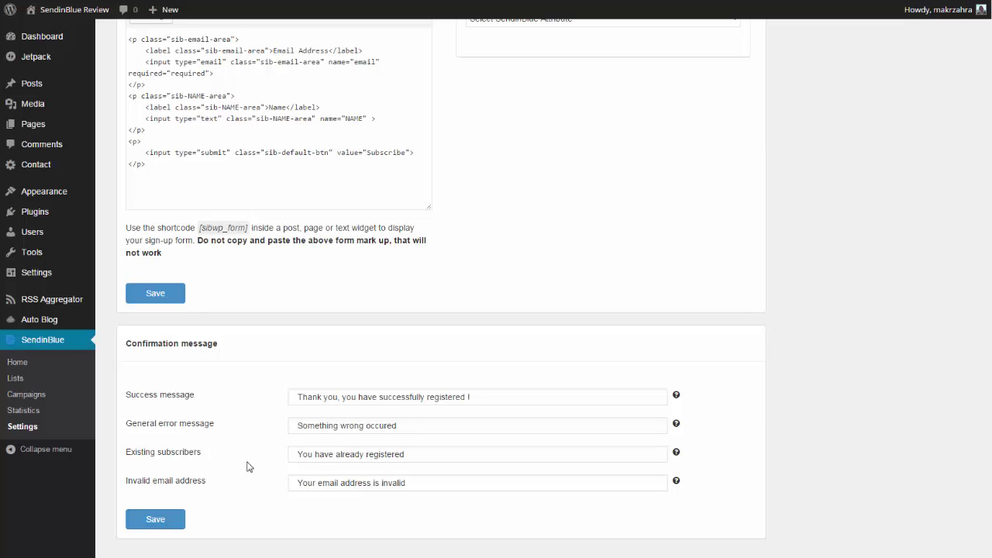
scroll(248, 466, up, 6)
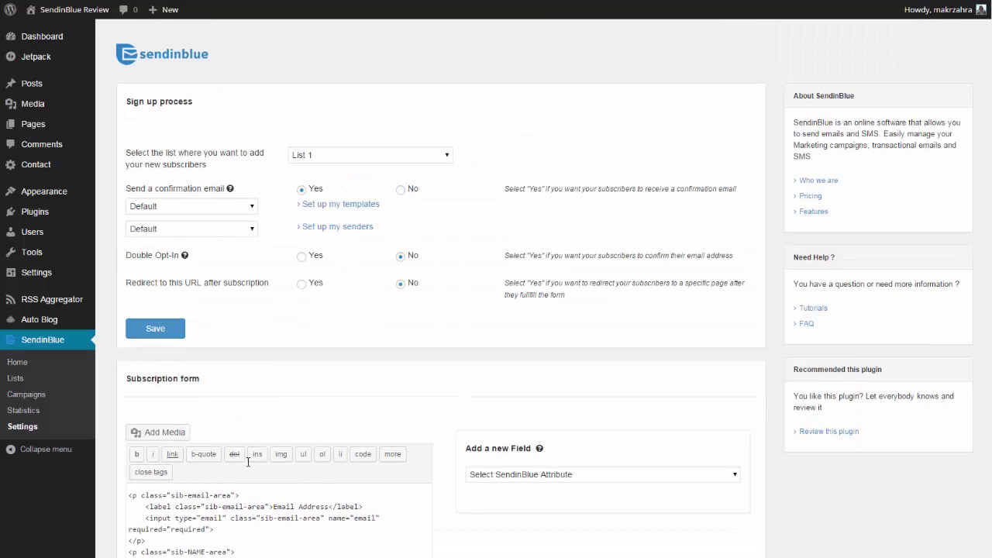
Look at the plugin's lists, campaigns and statistics pages in WordPress.
click(29, 385)
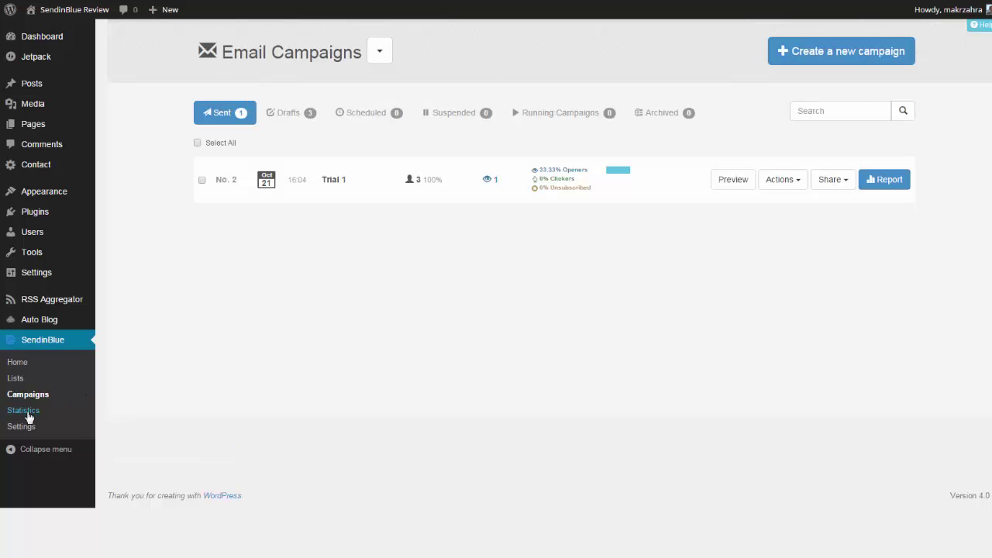
click(28, 417)
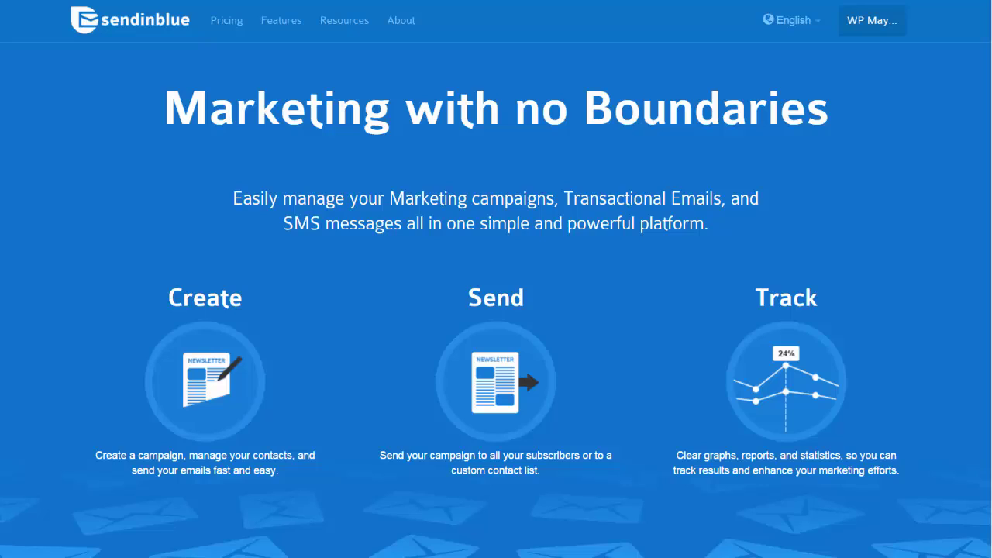
On the SendinBlue website, look at the Support Center and the Subscription and Pay As You Go pricing plans.
click(358, 20)
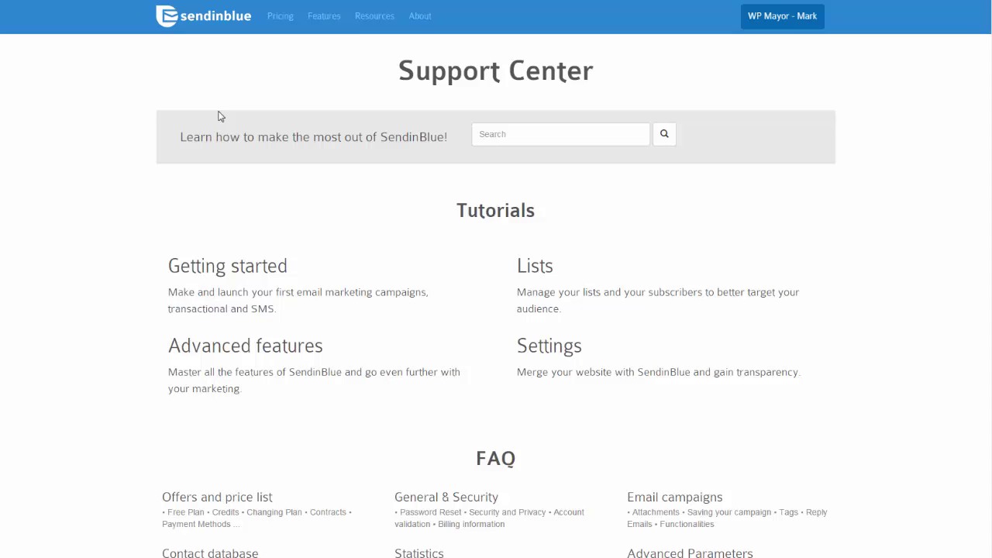
click(280, 17)
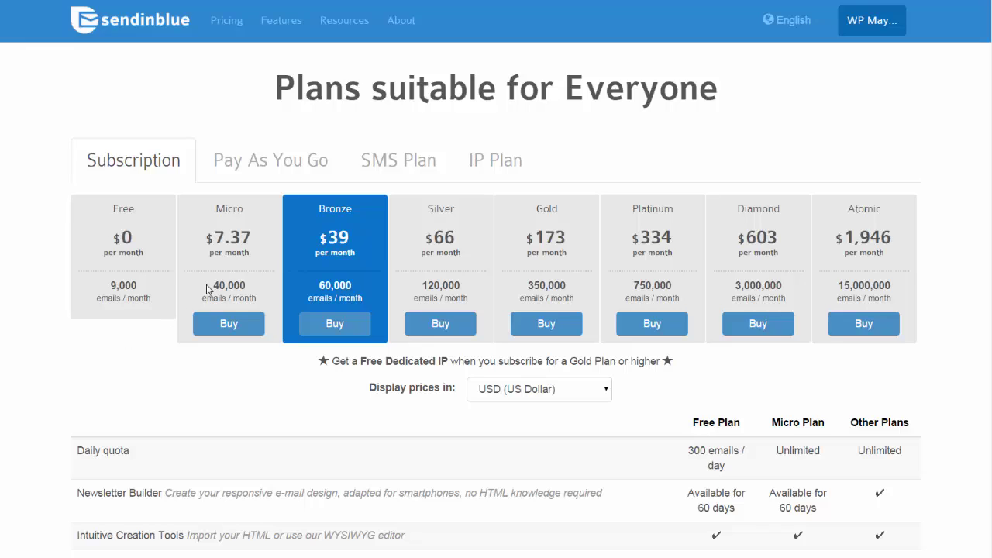
click(246, 171)
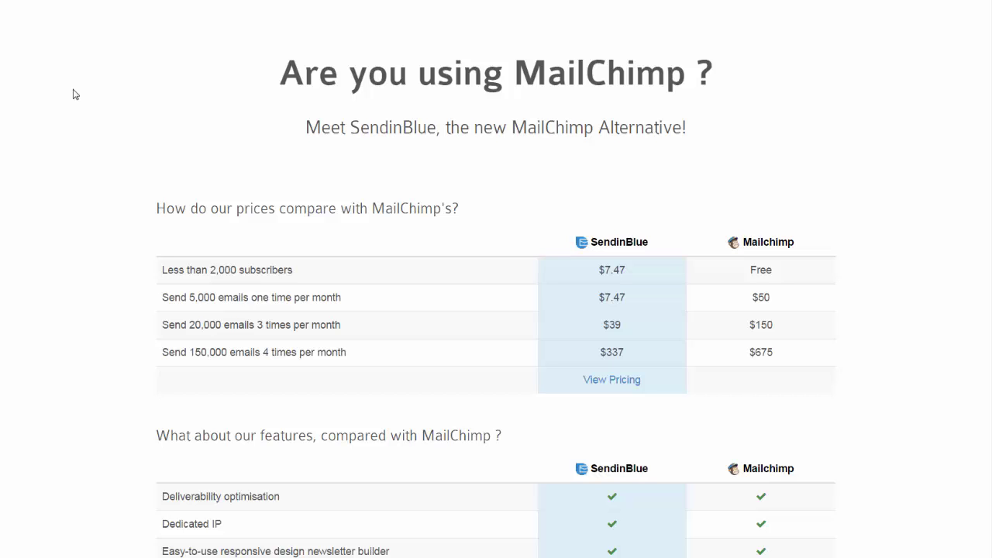
Examine the price and feature comparison between SendinBlue and MailChimp.
scroll(81, 181, down, 2)
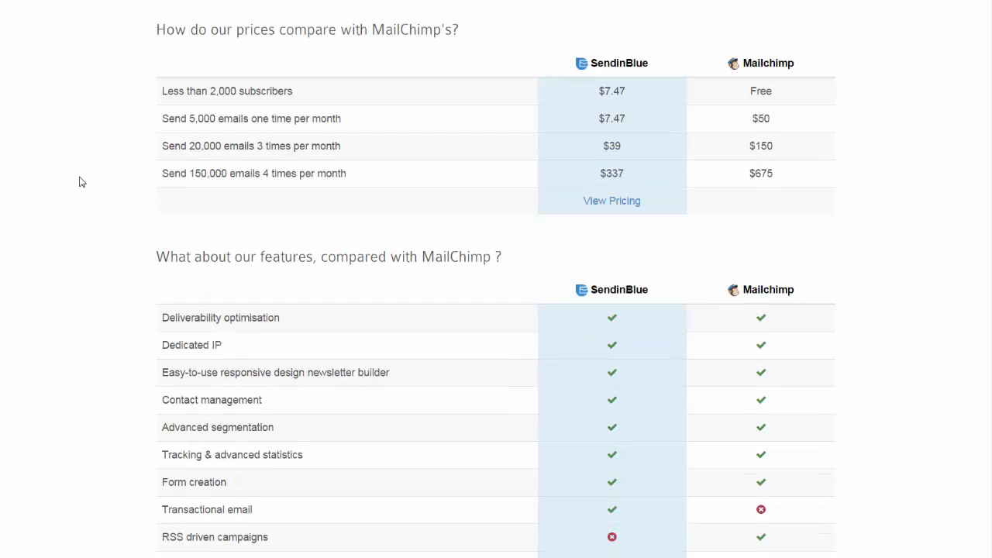
scroll(80, 181, down, 2)
scroll(81, 181, up, 4)
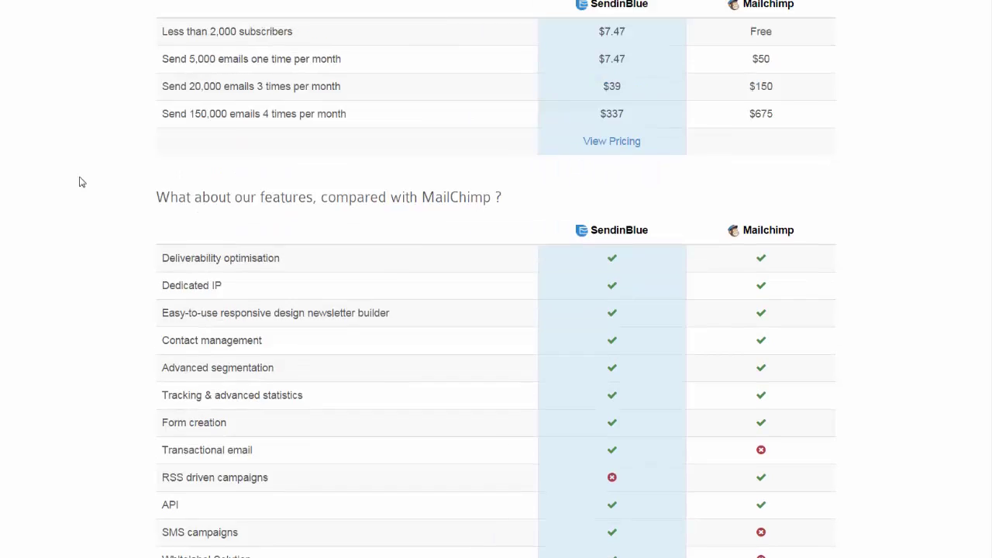